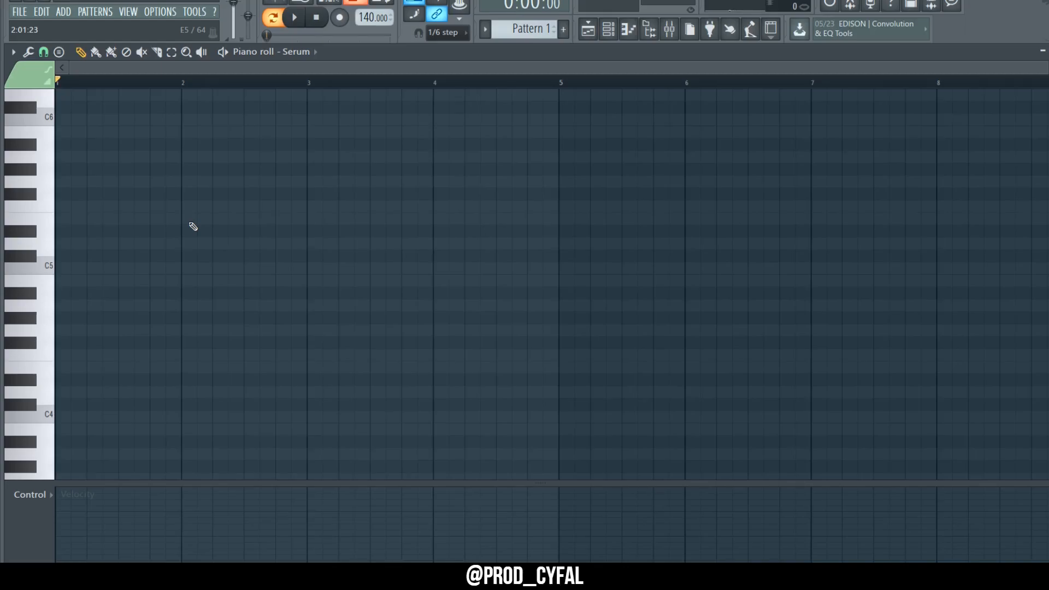
Place an E5 note at the start of bar 1 and an F5 note directly after it.
click(60, 367)
drag(181, 367, 55, 382)
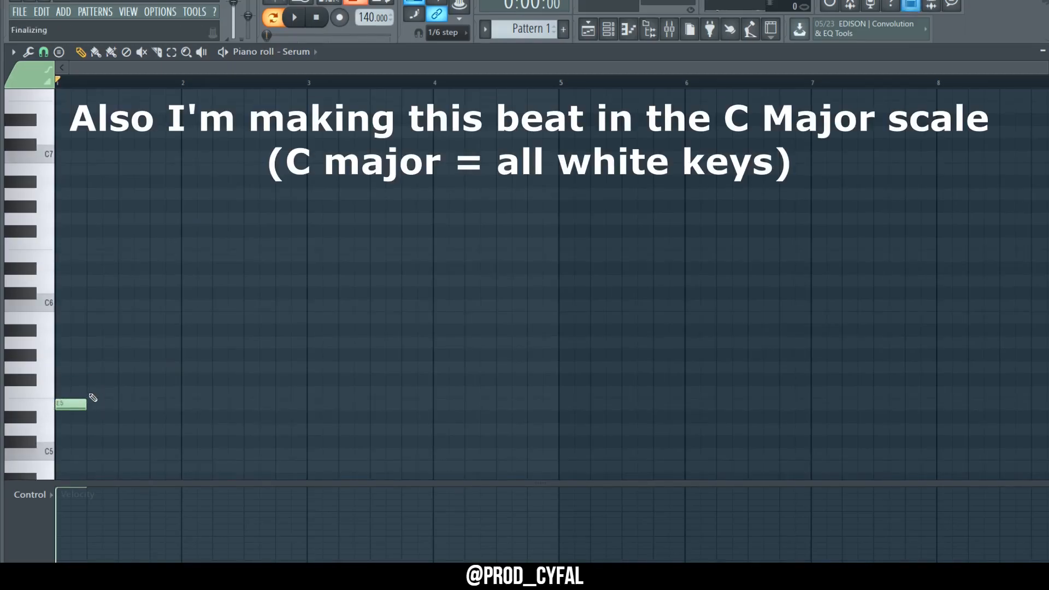
click(93, 392)
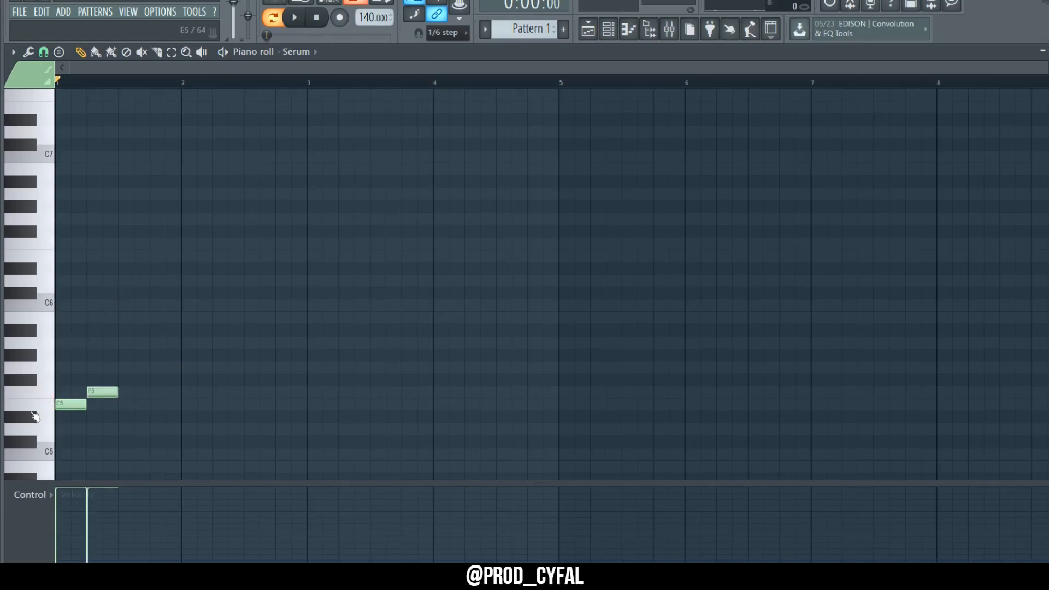
click(36, 409)
mouse_move(56, 407)
mouse_down()
mouse_move(72, 389)
mouse_move(102, 406)
mouse_move(76, 394)
mouse_move(54, 405)
mouse_up()
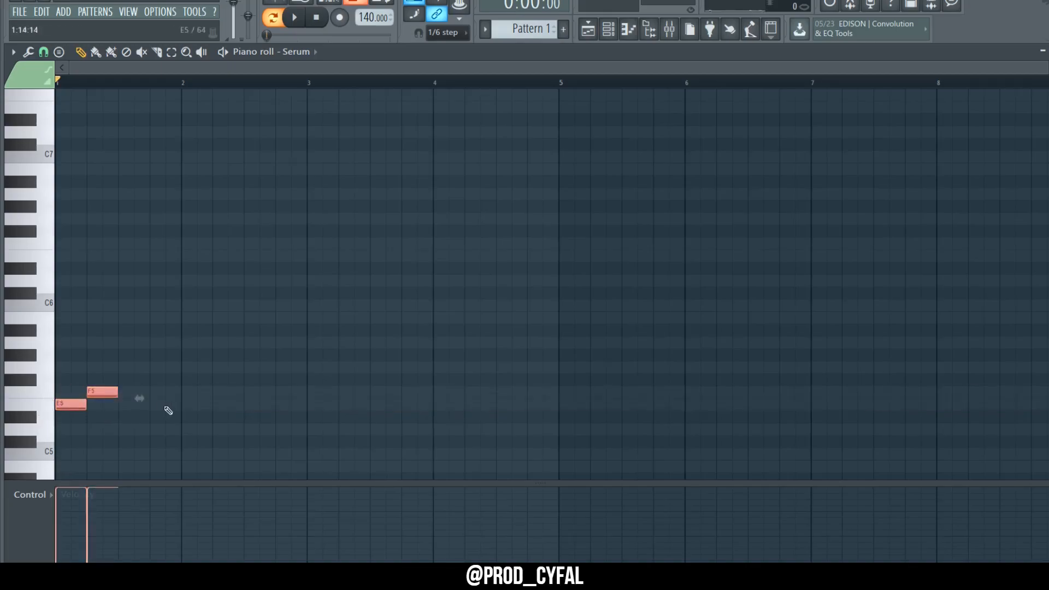
key(ctrl+d)
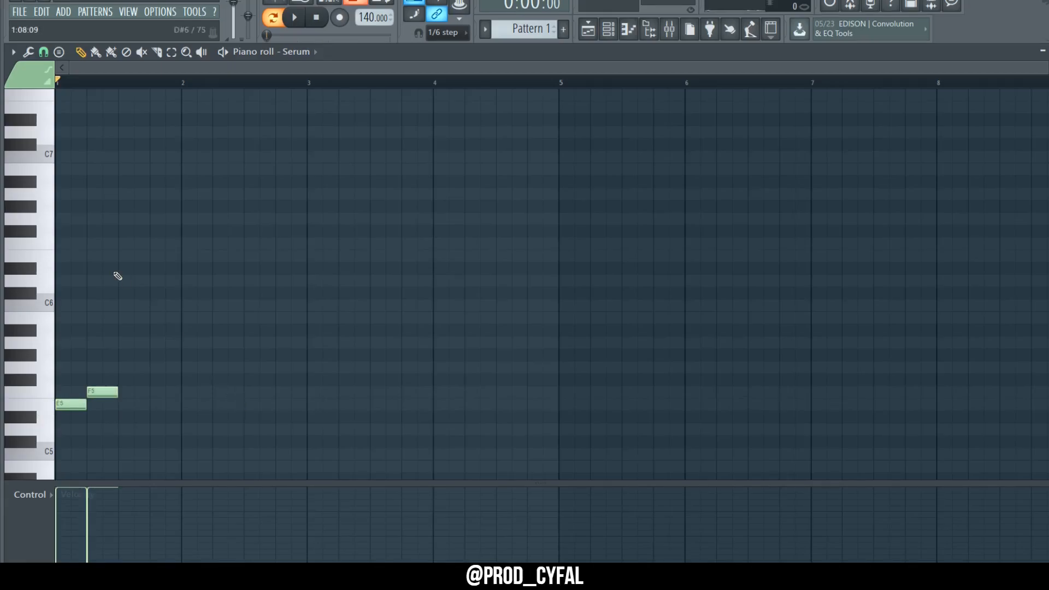
Build two opening chords by stacking G5 and B5 over the E5 note and A5 and C6 over the F5 note.
click(65, 366)
click(65, 318)
key(space)
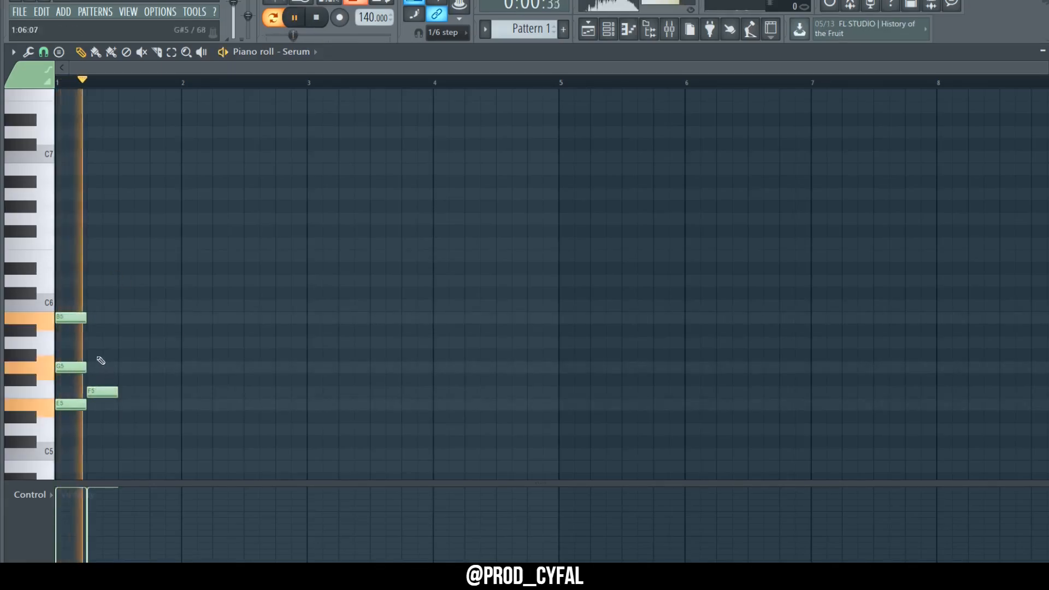
click(103, 343)
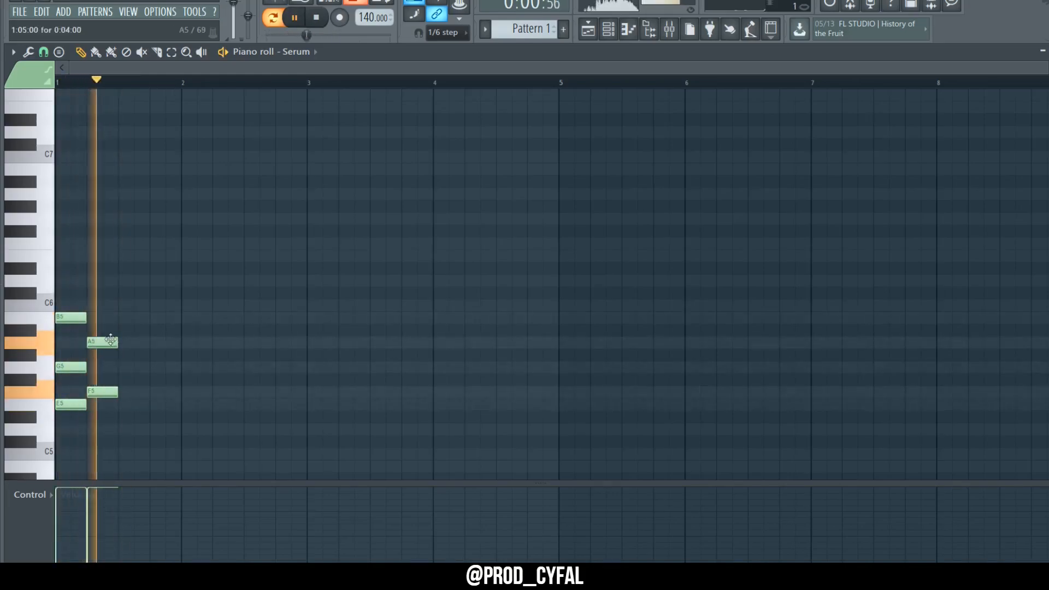
key(space)
mouse_move(94, 297)
mouse_down()
mouse_move(82, 281)
mouse_move(87, 291)
mouse_up()
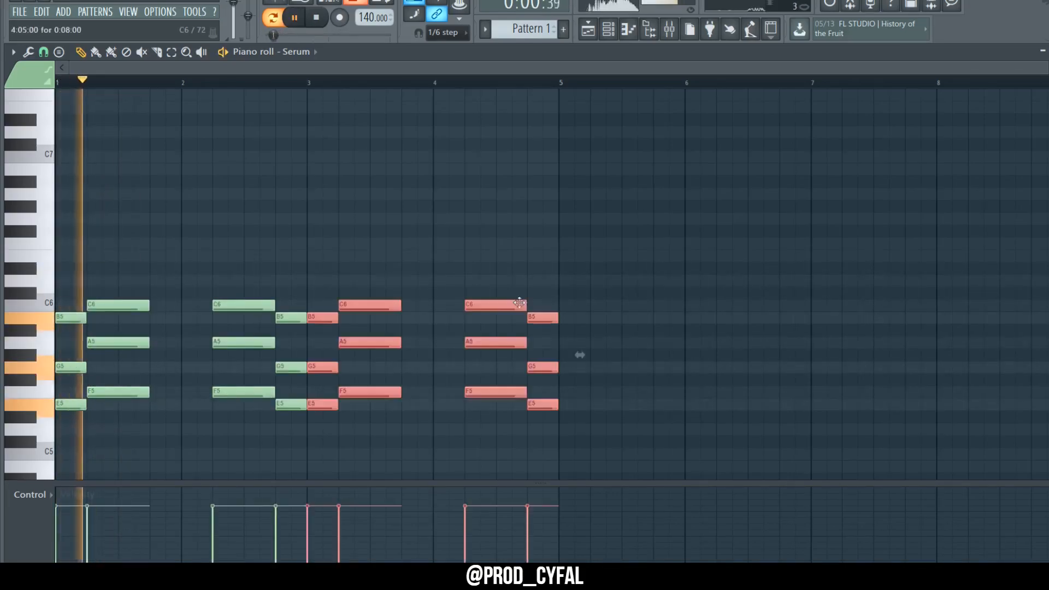
click(710, 169)
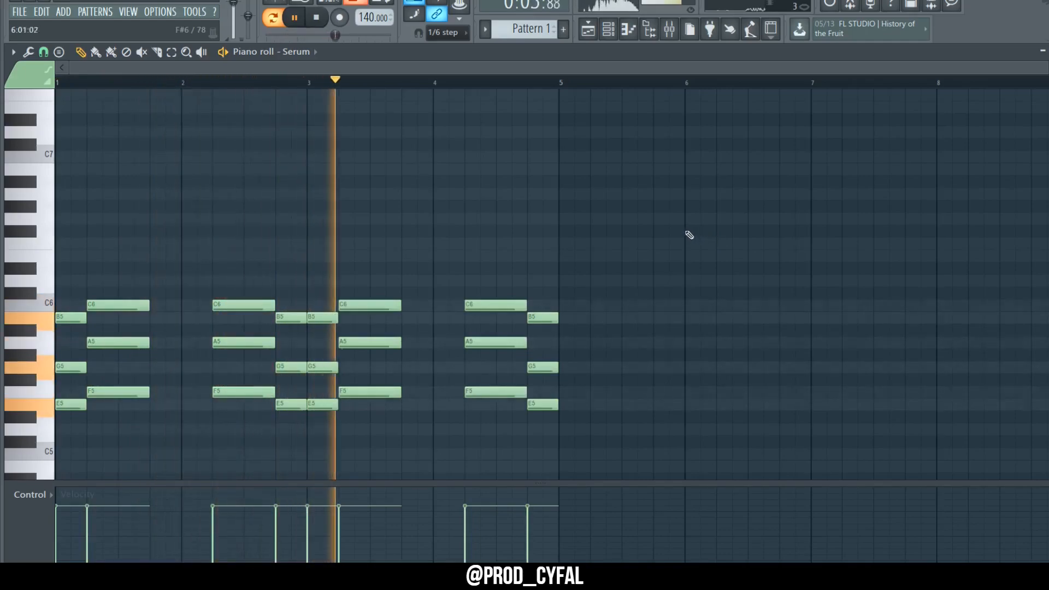
key(space)
Chop the F5, A5 and C6 chord in bar 2 into two equal halves.
drag(221, 250, 230, 427)
drag(275, 395, 241, 392)
key(ctrl+b)
ctrl+click(227, 403)
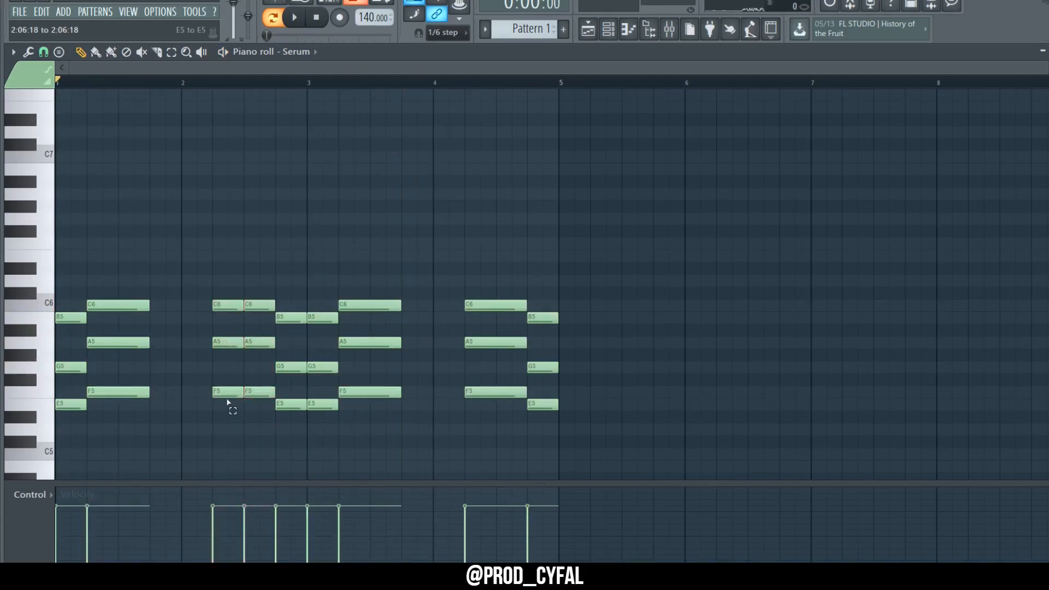
Replace the first half of the chopped bar 2 chord with G5, B5 and D6, and play the pattern.
right_click(230, 391)
click(219, 367)
right_click(219, 343)
click(220, 317)
right_click(222, 305)
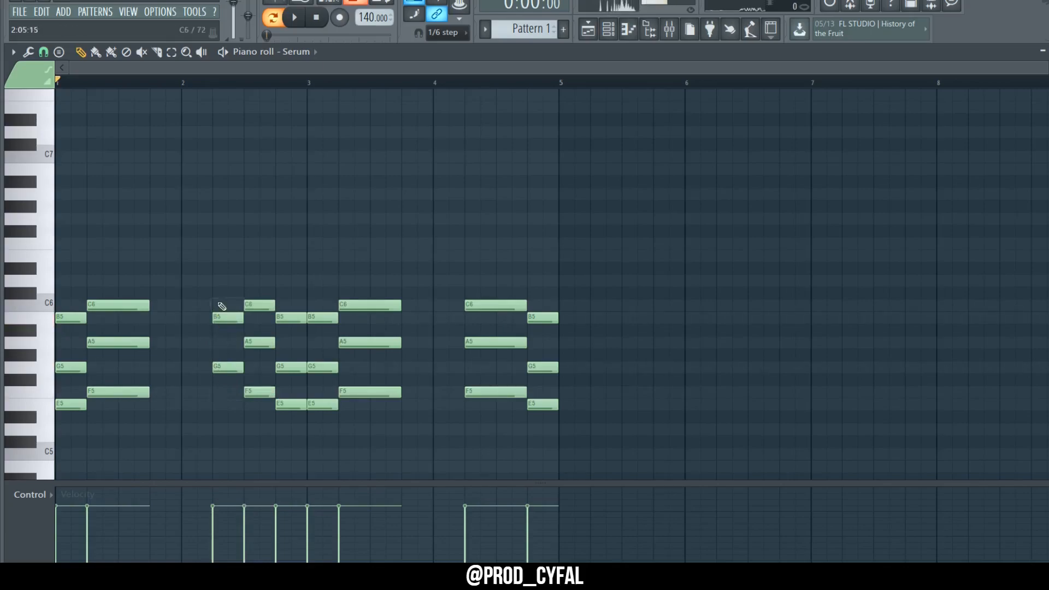
click(220, 281)
drag(198, 249, 325, 433)
right_click(195, 161)
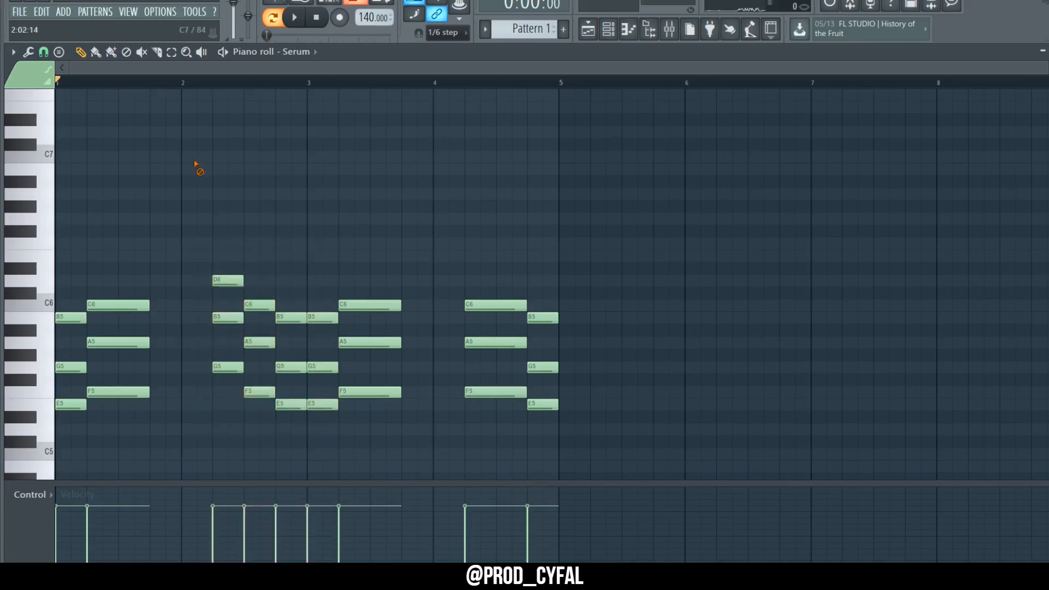
key(space)
Replace the chords in bars 3 and 4 with a copy of bars 1 and 2, and delete the final chord of bar 4.
drag(314, 262, 633, 460)
key(Delete)
key(ctrl+b)
right_click(530, 235)
drag(562, 276, 556, 441)
key(Delete)
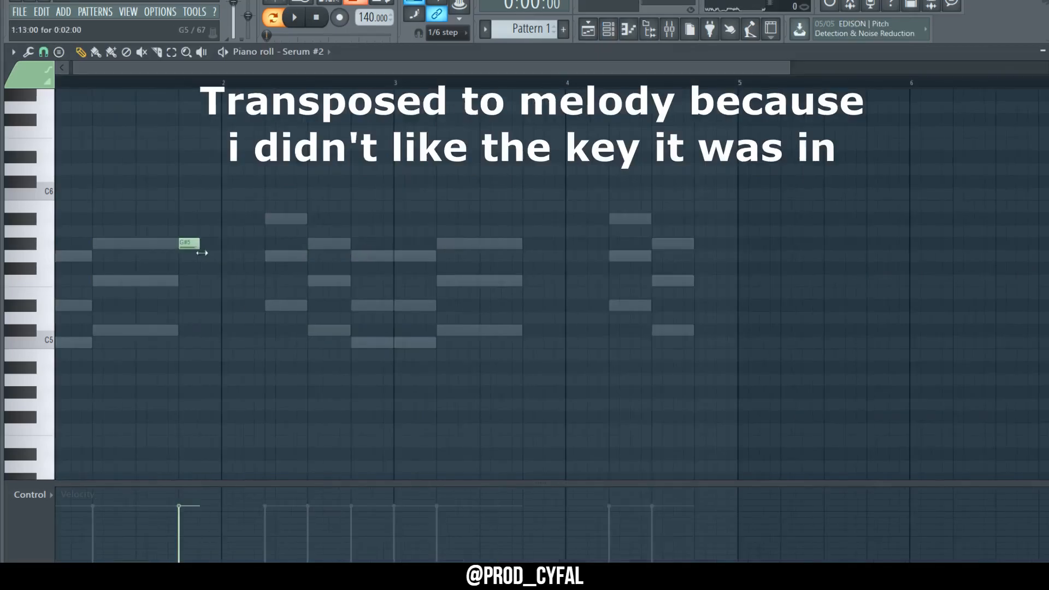
Continue the Serum #2 lead upward from G#5 with short A#5, C6 and C#6 notes leading into bar 2.
click(211, 219)
key(space)
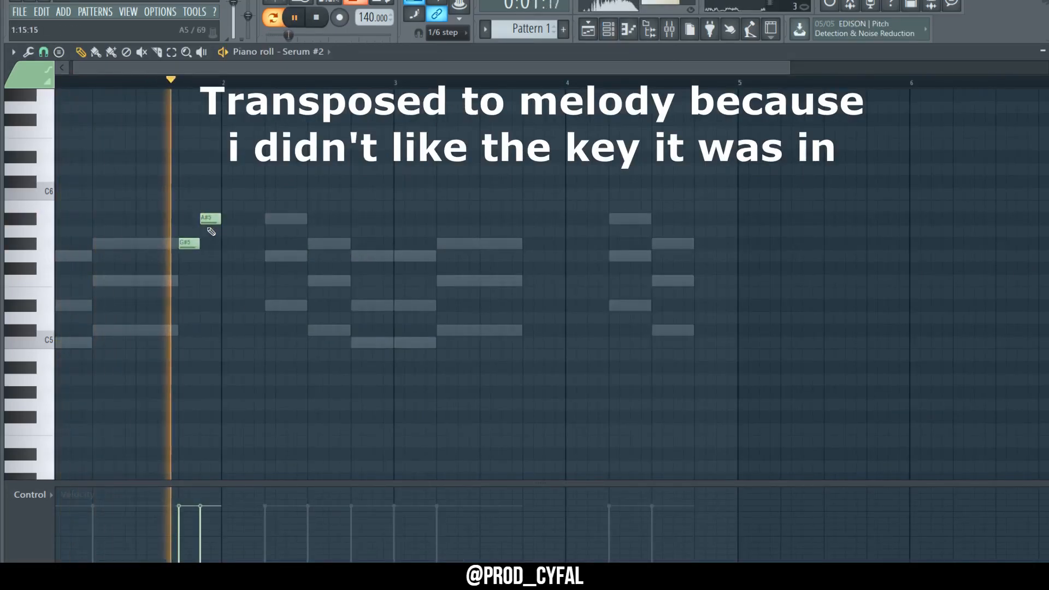
key(space)
click(225, 193)
key(space)
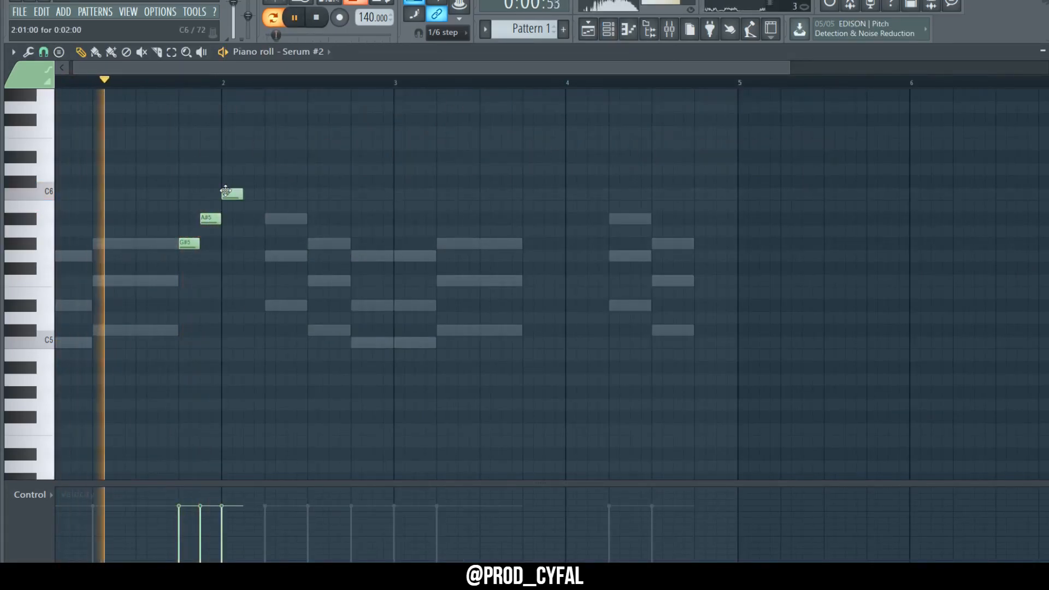
click(241, 181)
key(space)
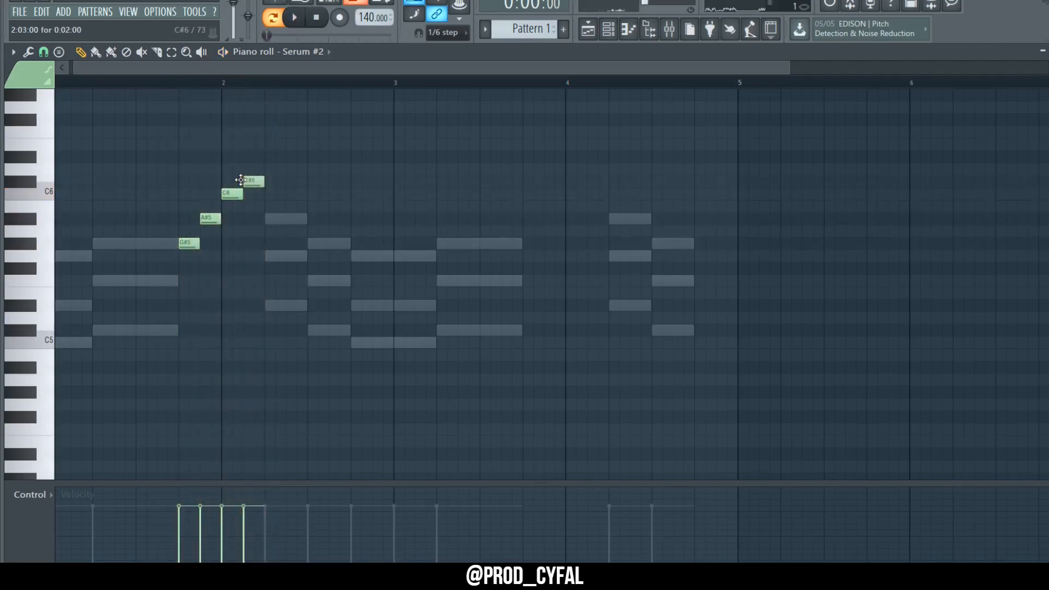
Extend the lead in bar 2 with a short D#6, a C#6 and one lower note, checking it by playback.
click(270, 157)
click(280, 182)
drag(280, 182, 291, 182)
key(space)
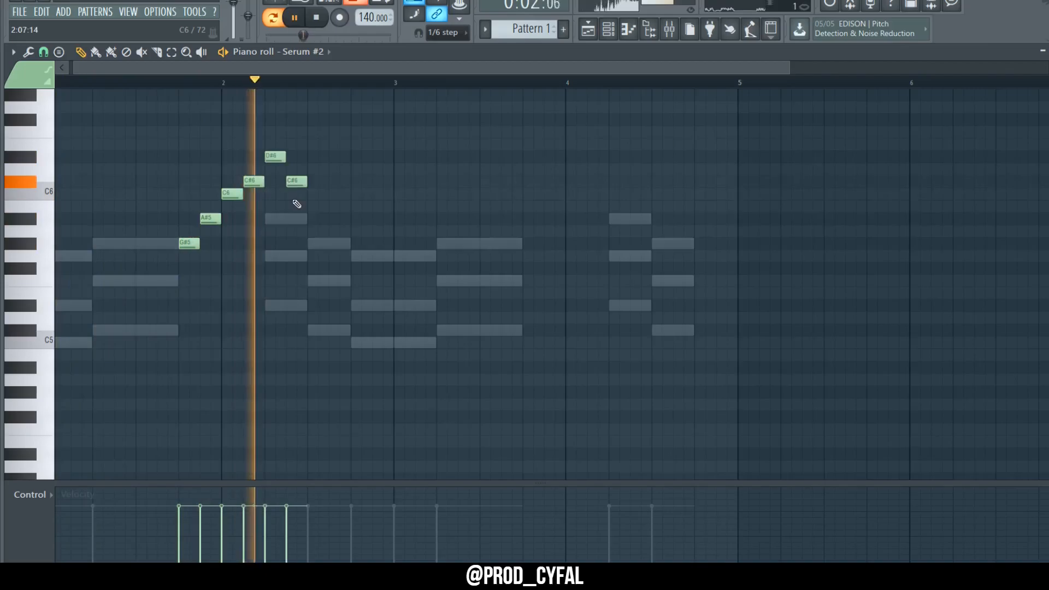
key(space)
click(324, 207)
drag(324, 207, 336, 206)
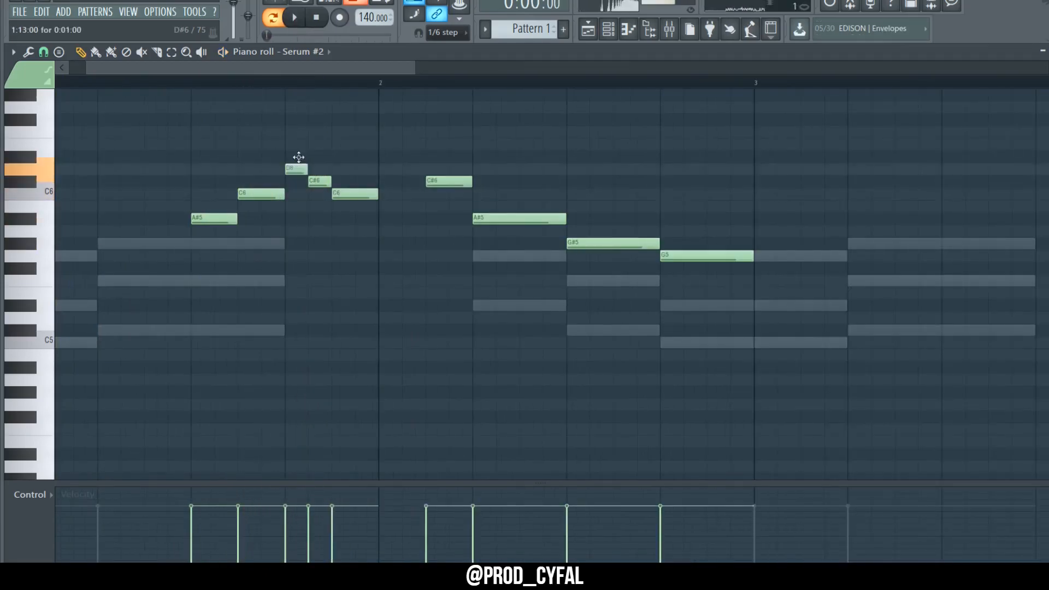
Raise the D6 note near the end of bar 1 to D#6 and delete the C#6 note in bar 2.
drag(297, 162, 309, 156)
key(space)
right_click(432, 181)
Duplicate the D#6, C#6 and C6 run from the end of bar 1 to the start of bar 2 and play it back.
drag(394, 222, 293, 130)
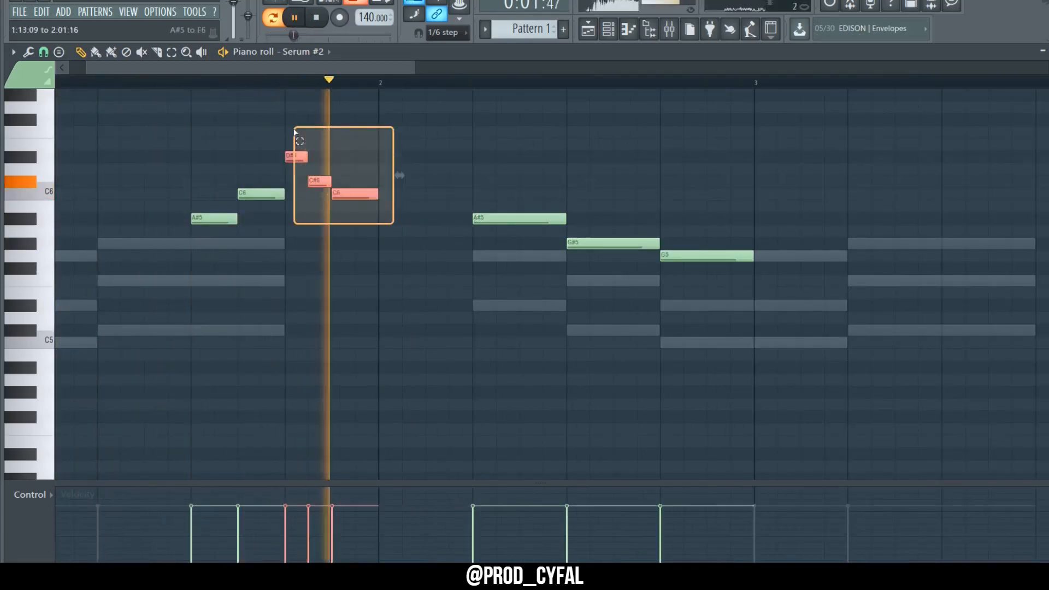
key(ctrl+b)
key(space)
key(space)
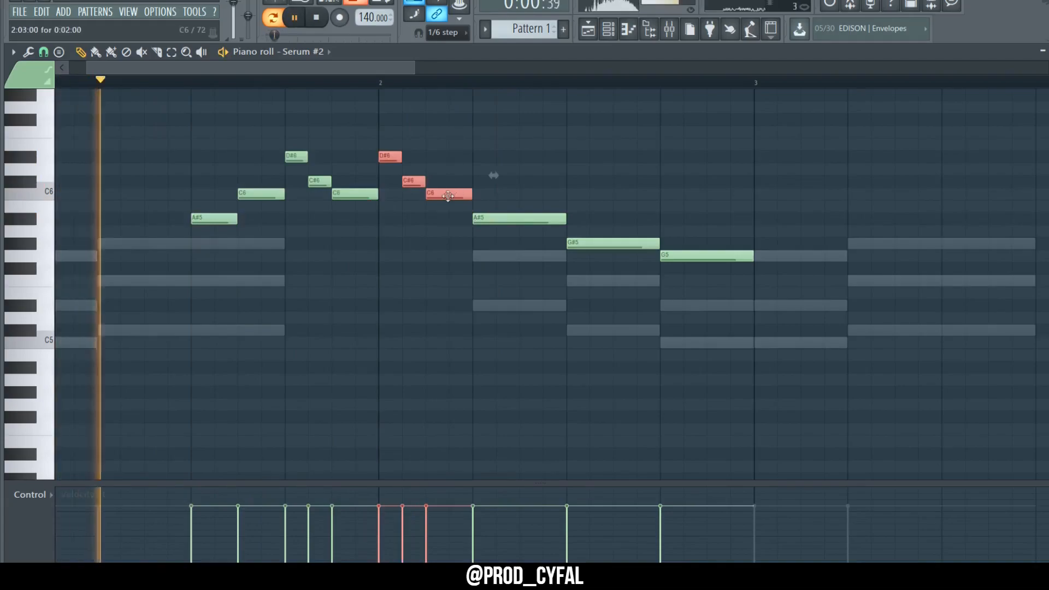
click(447, 360)
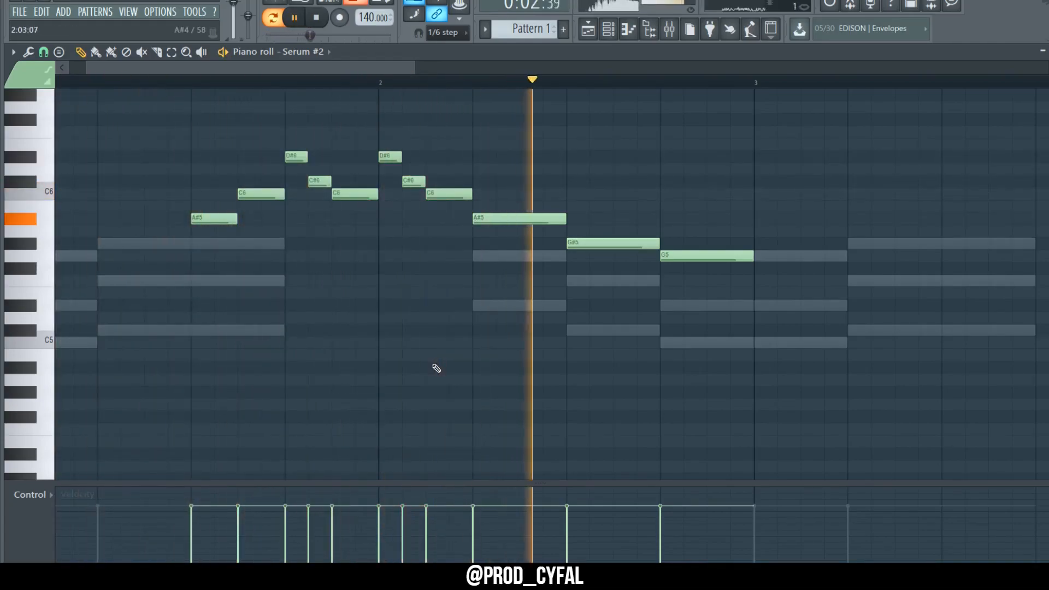
scroll(291, 309, down, 3)
key(space)
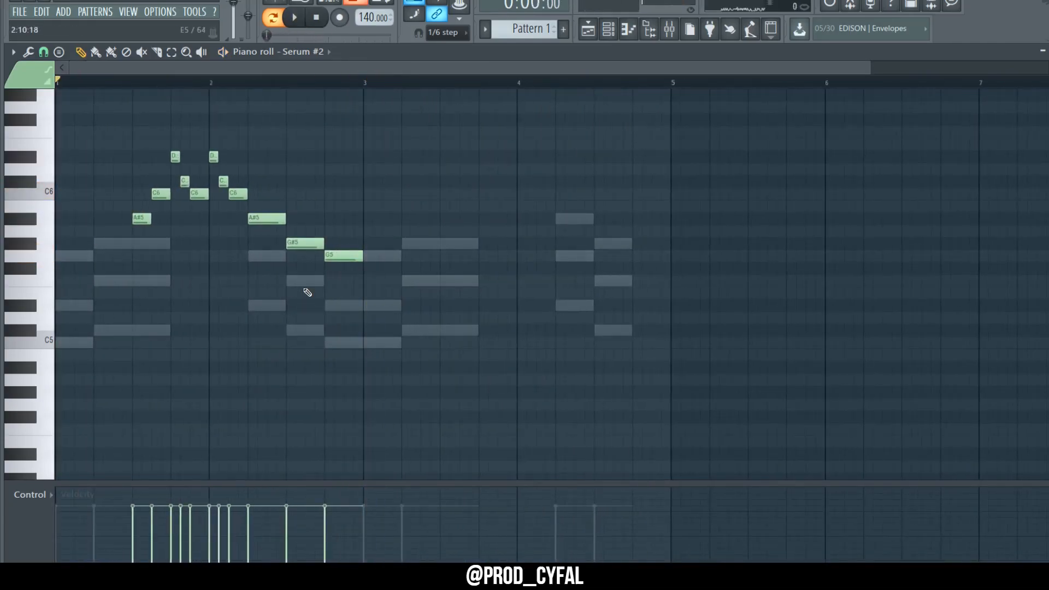
Transpose the lead melody up one octave and copy the whole phrase into bars 3 and 4.
scroll(308, 293, up, 5)
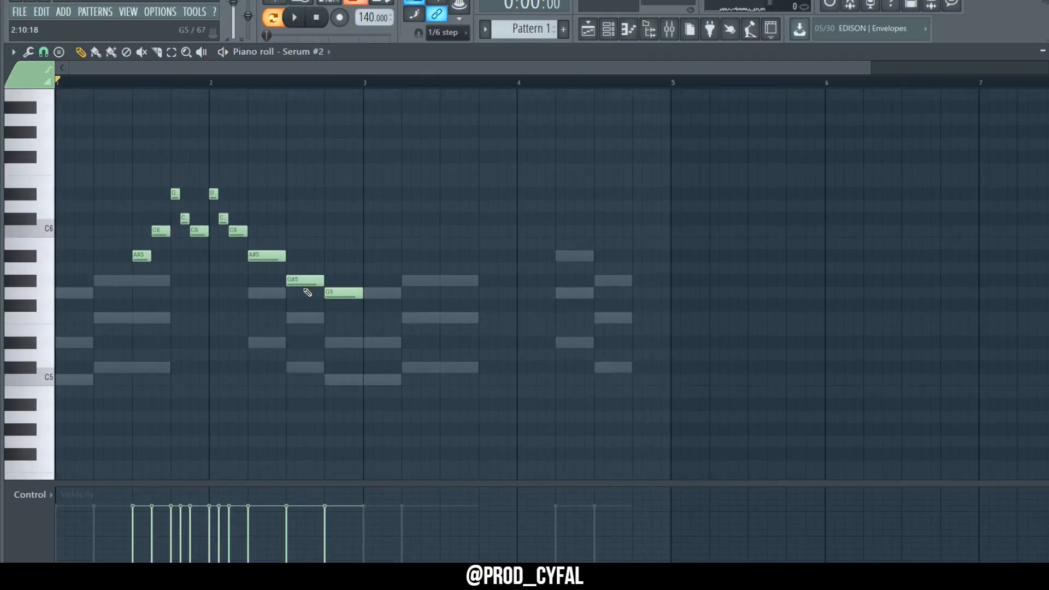
key(ctrl+Up)
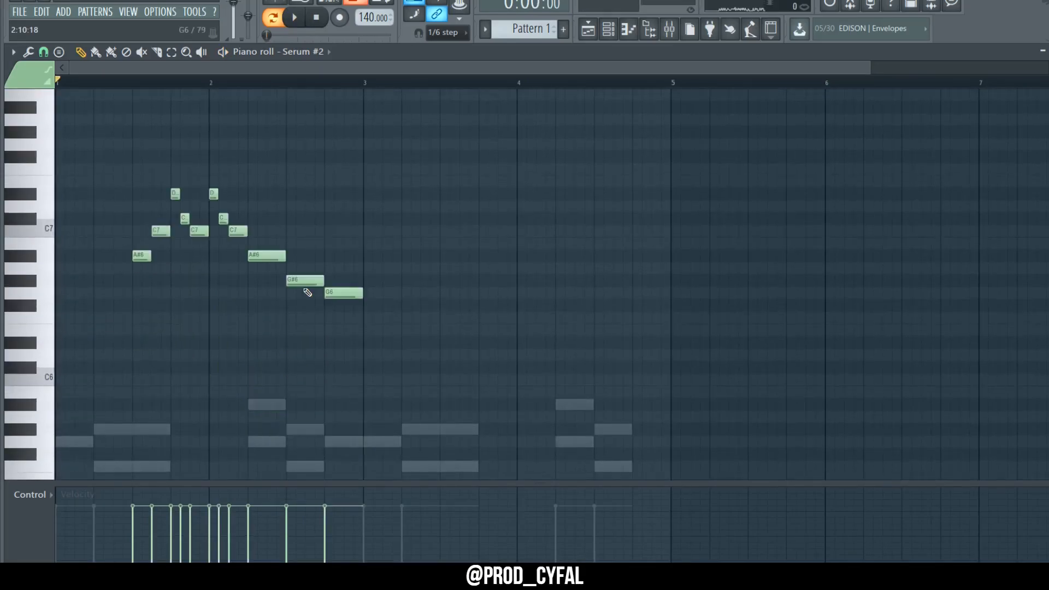
drag(495, 347, 59, 90)
scroll(169, 335, down, 2)
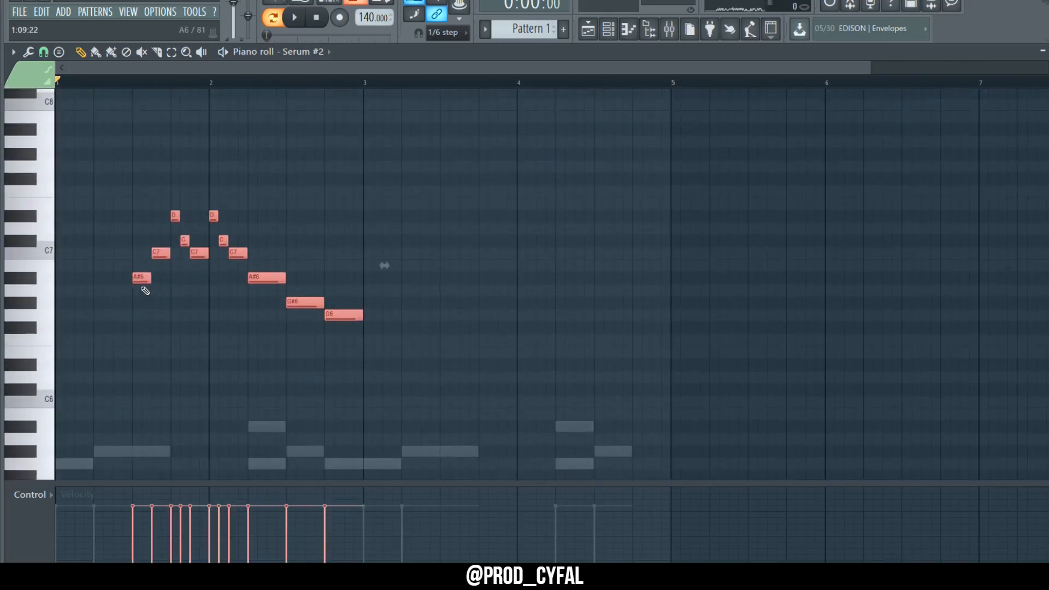
drag(138, 275, 443, 257)
click(629, 178)
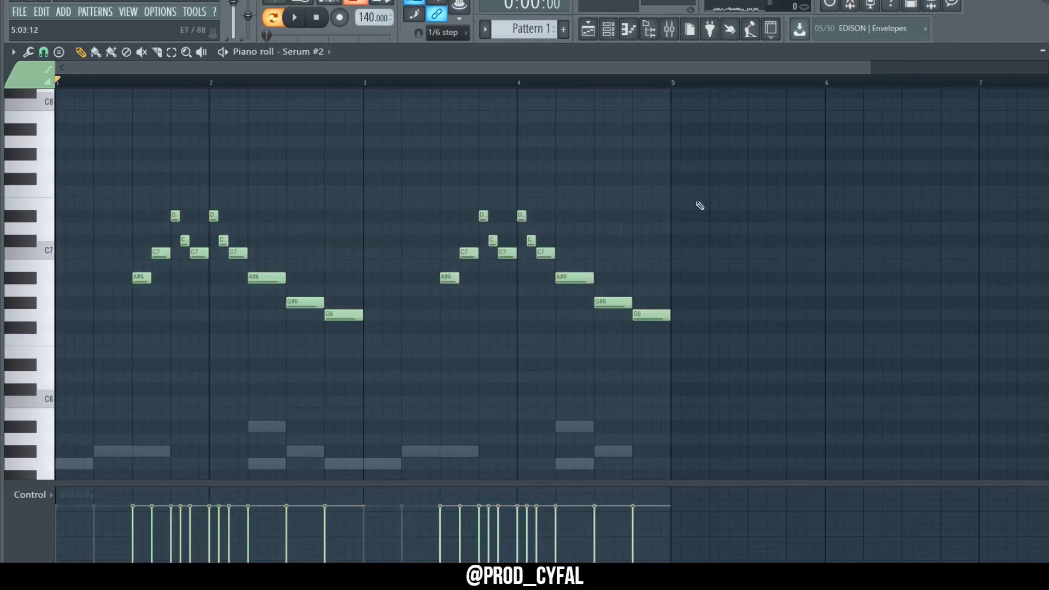
key(space)
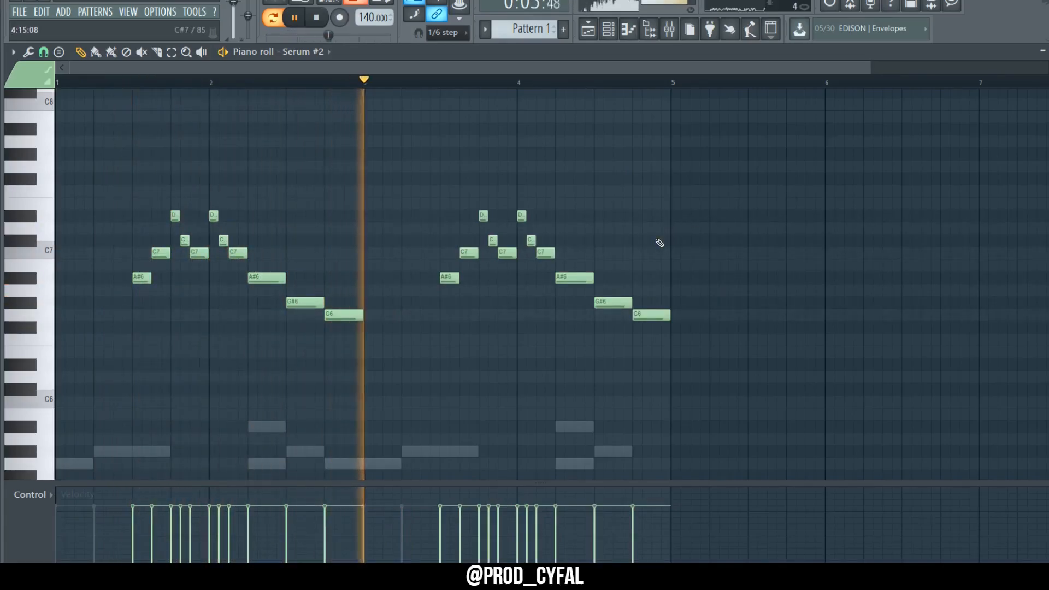
Raise the last lead note in bar 4 to C7, trying A#6 first.
drag(649, 314, 652, 279)
key(space)
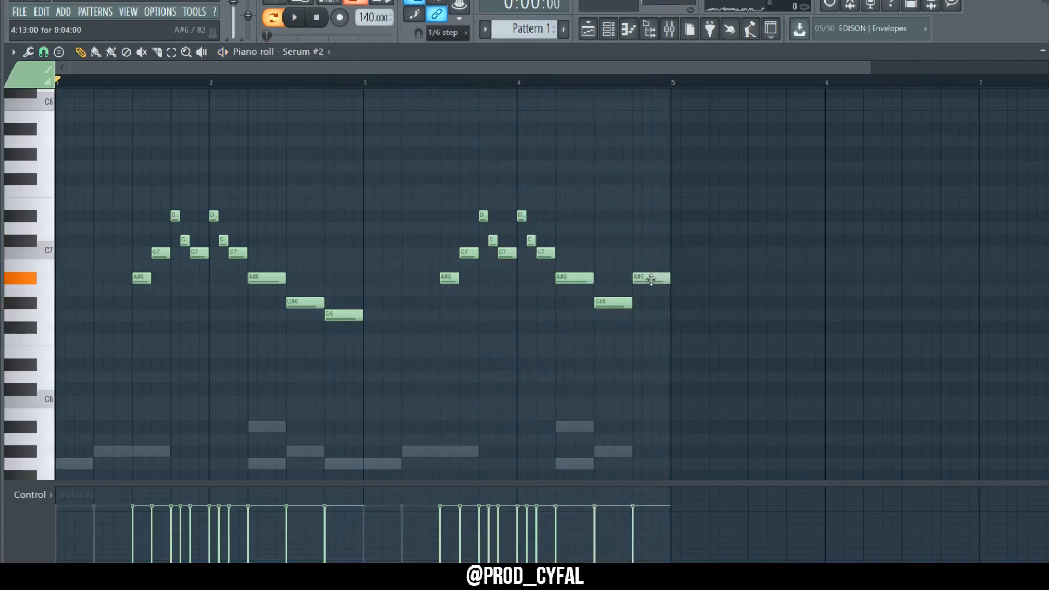
key(space)
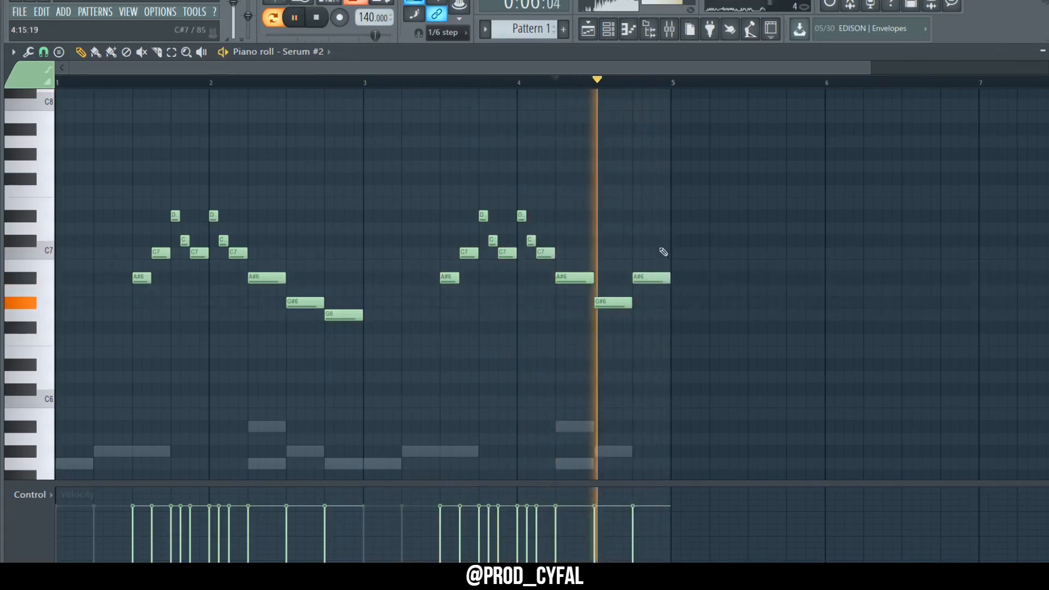
drag(652, 277, 650, 252)
key(space)
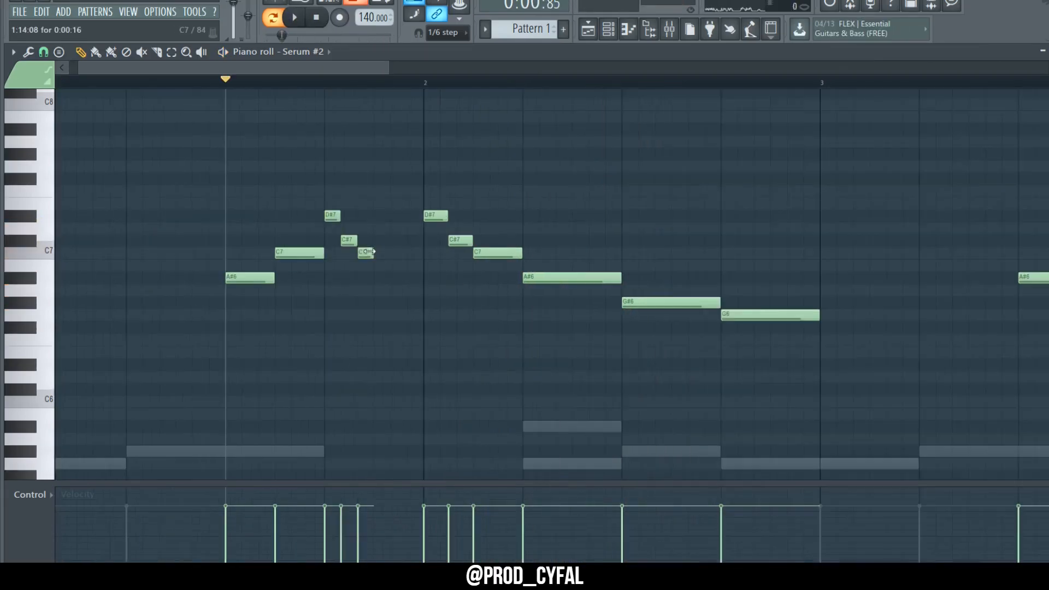
Add a C#7 note after the shortened C7 at the end of bar 1 and lengthen it toward the bar line.
click(367, 254)
click(382, 240)
key(space)
key(space)
key(space)
drag(386, 240, 417, 243)
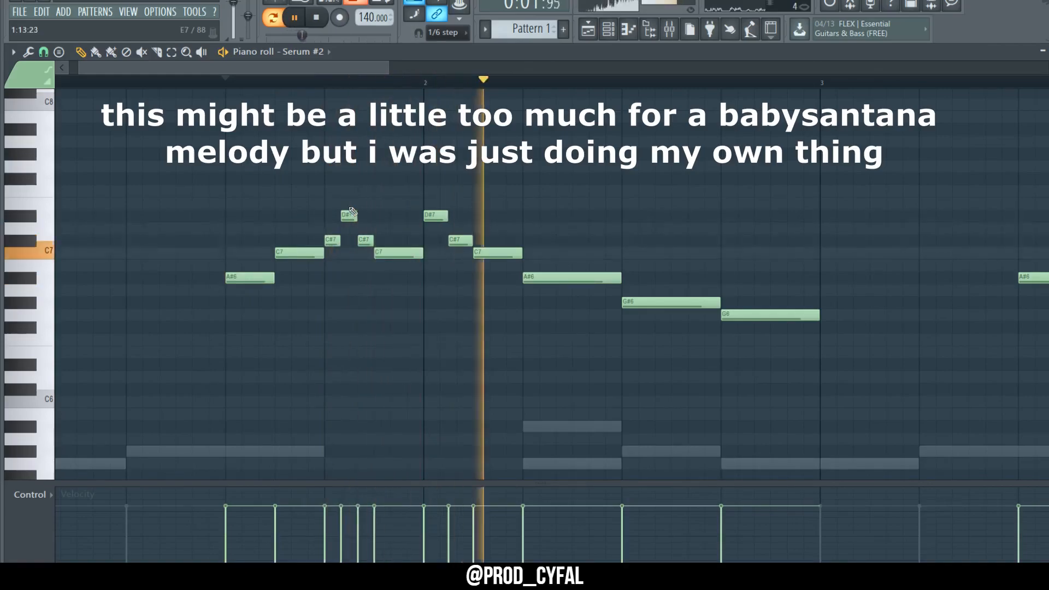
Replace the run at the start of bar 2 with a copy of the C#7, D#7, C#7, C7 run from bar 1.
drag(432, 199, 493, 260)
key(Delete)
drag(461, 270, 338, 217)
key(ctrl+b)
ctrl+click(342, 219)
scroll(428, 195, down, 3)
key(space)
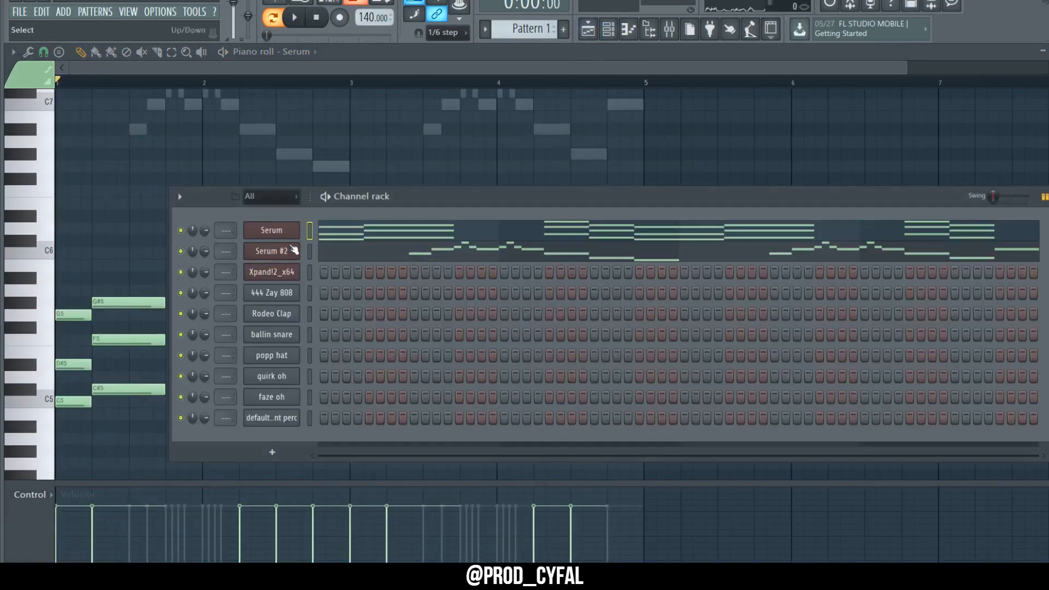
Copy the lowest notes of the Serum chords into the Xpand!2_x64 channel.
click(373, 231)
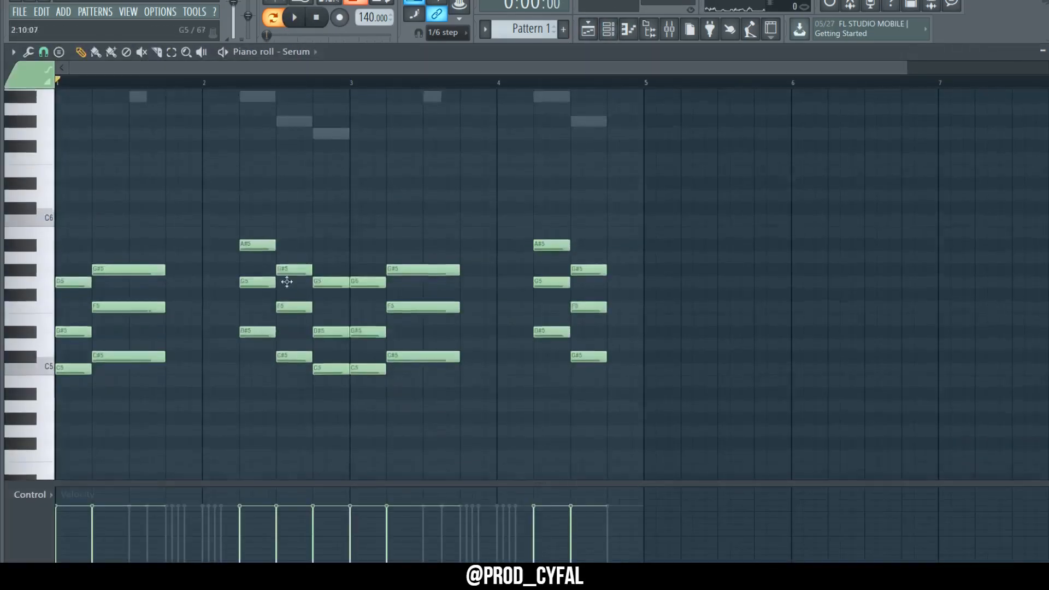
scroll(293, 276, down, 4)
drag(135, 261, 79, 326)
drag(254, 236, 496, 321)
drag(631, 268, 570, 286)
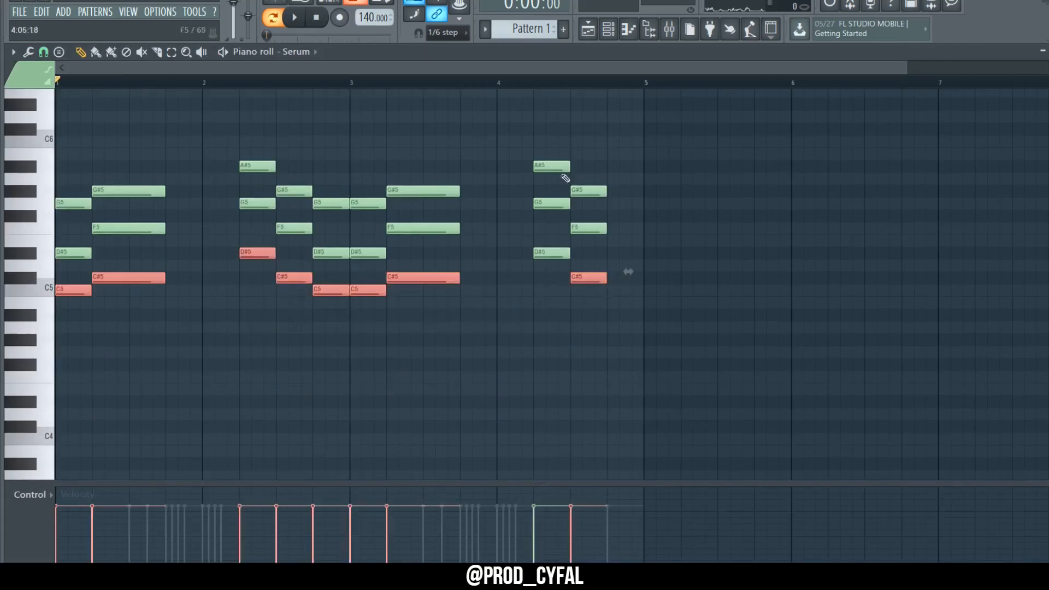
click(612, 33)
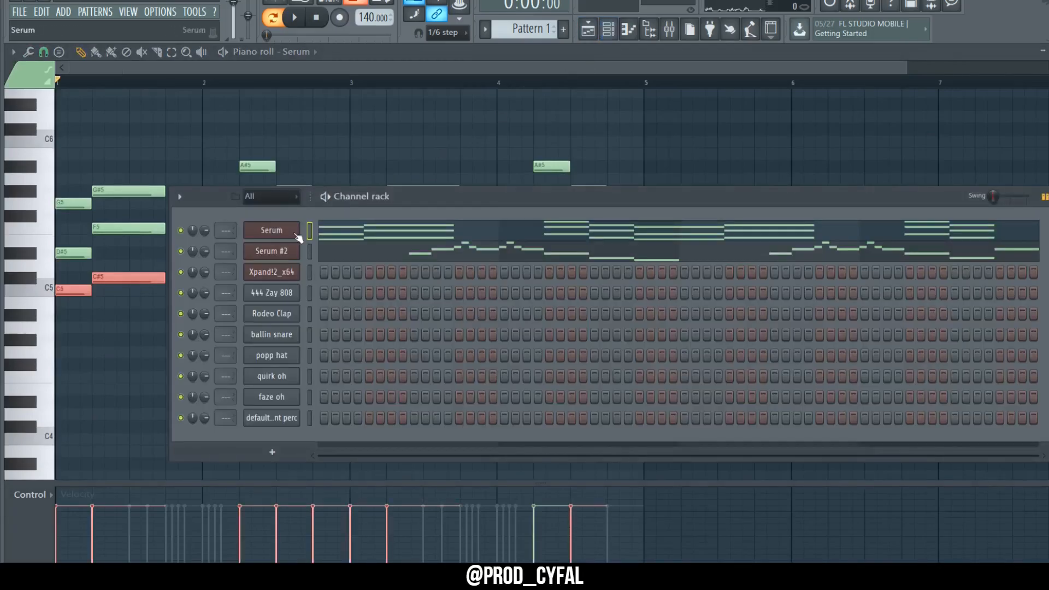
right_click(286, 278)
click(326, 273)
key(ctrl+v)
key(space)
Transpose the pasted Xpand!2_x64 notes down two octaves and play the pattern.
scroll(198, 314, down, 3)
key(space)
key(ctrl+Down)
key(ctrl+Down)
scroll(197, 314, down, 1)
key(space)
key(ctrl+d)
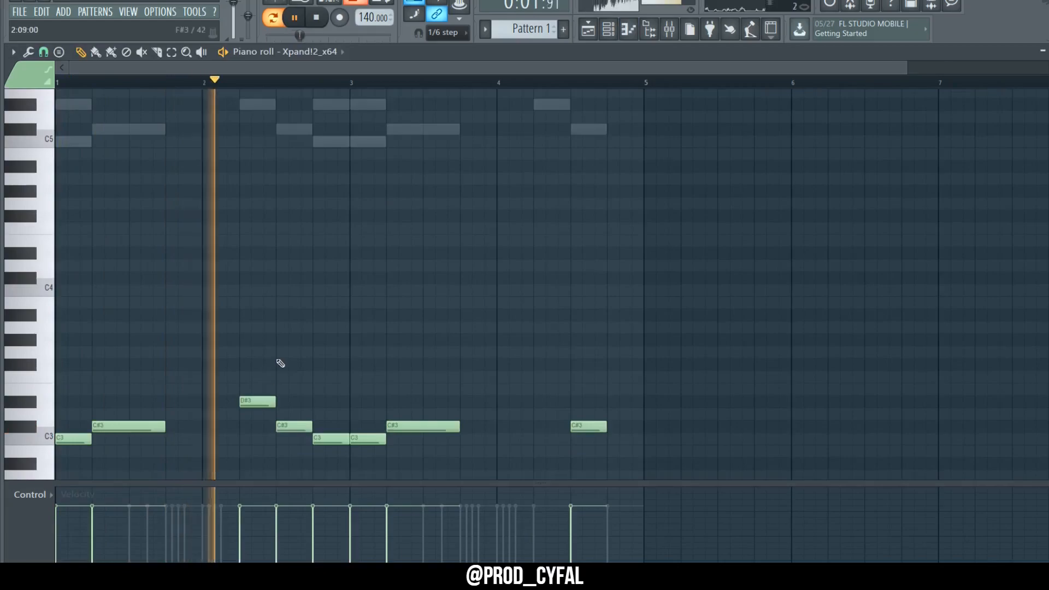
Make the Xpand!2_x64 bass notes legato, with the last C#3 extended to the end of bar 4, and save the project.
scroll(273, 355, down, 3)
key(space)
key(ctrl+l)
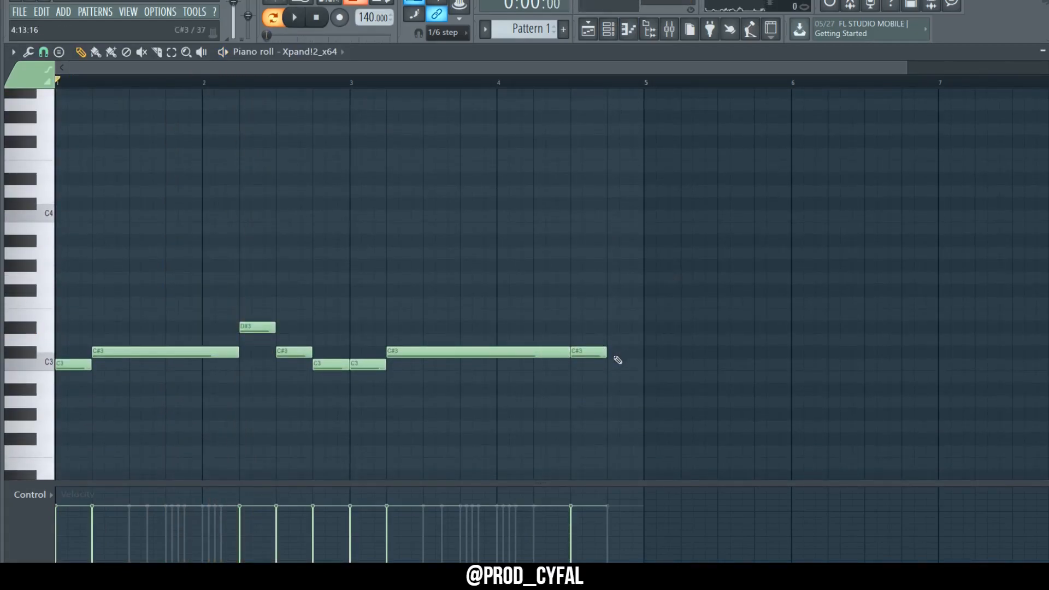
drag(604, 356, 644, 356)
key(space)
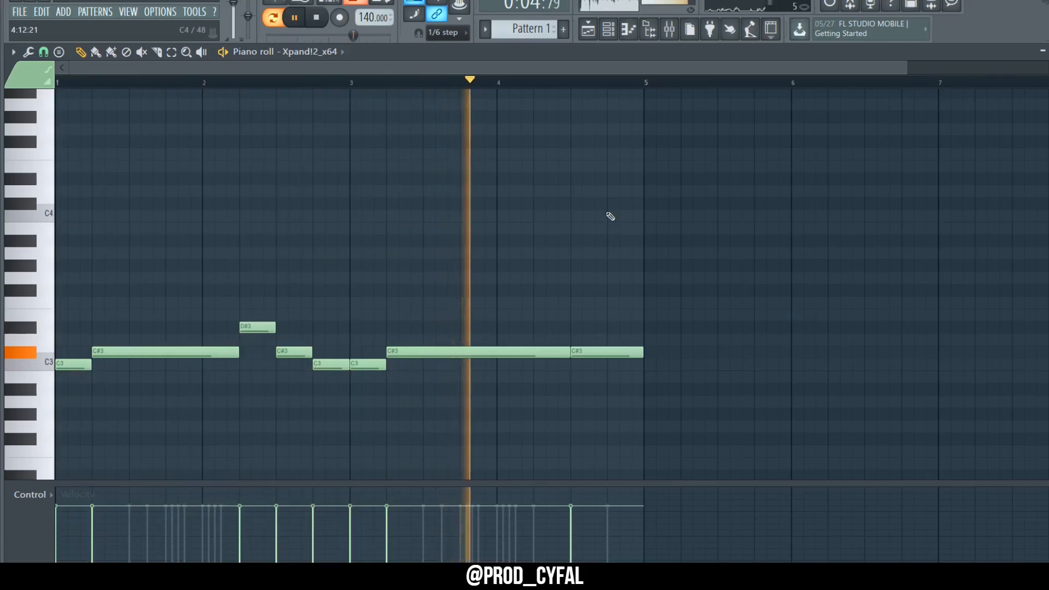
key(space)
key(ctrl+s)
Place short C5 hits on beat 3 of each of the four bars in the Rodeo Clap channel.
key(F6)
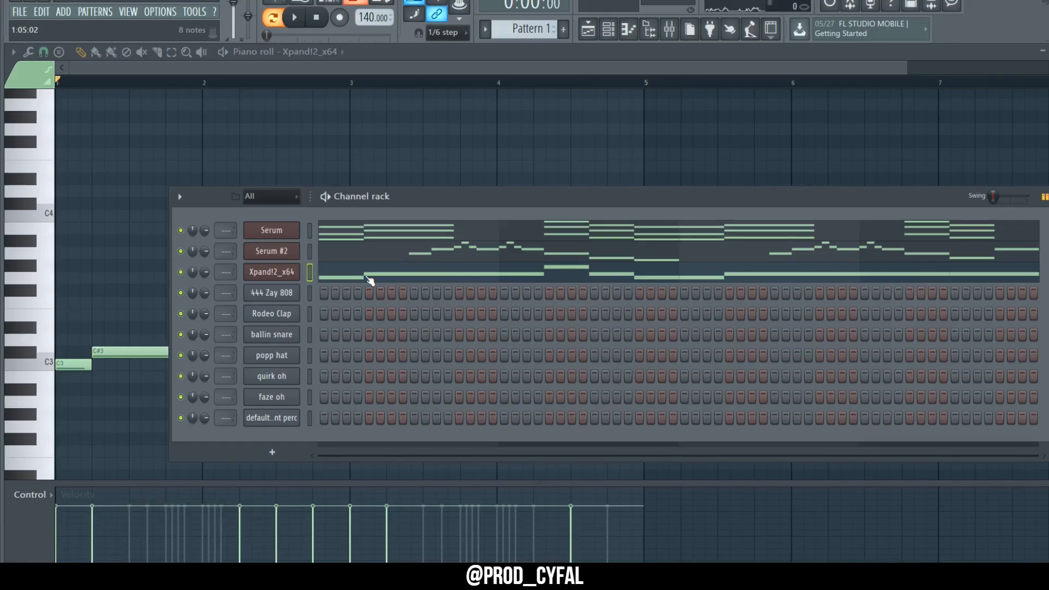
right_click(298, 312)
click(317, 312)
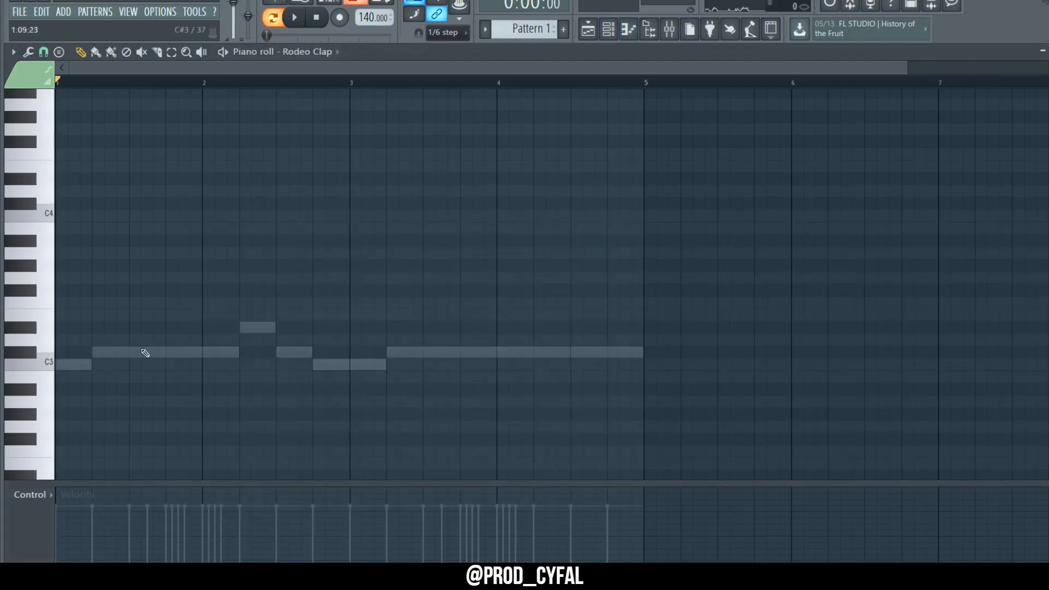
scroll(43, 278, up, 5)
key(space)
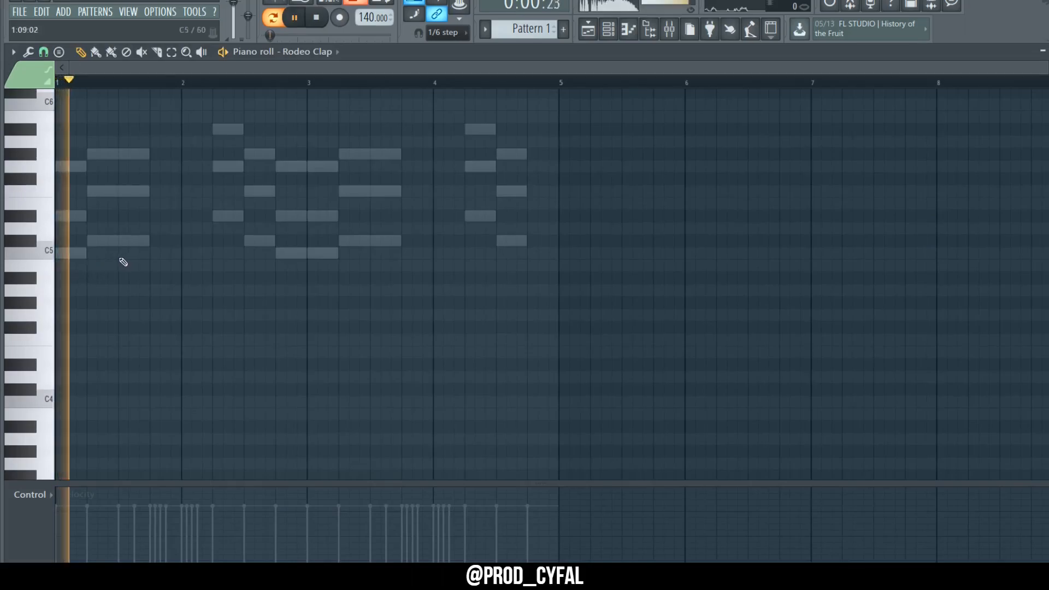
click(122, 254)
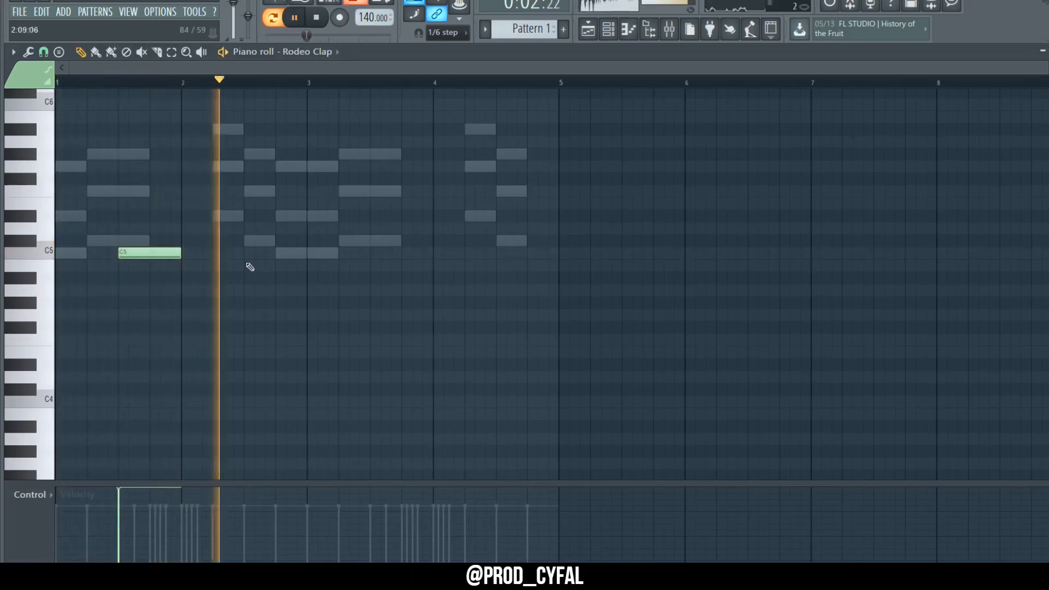
click(252, 253)
click(375, 253)
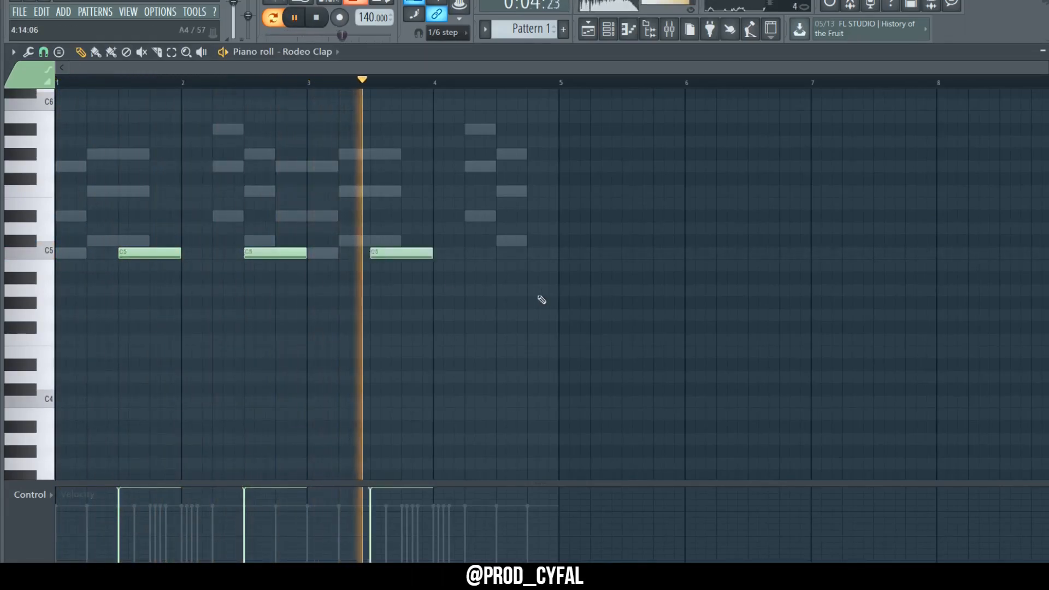
click(499, 253)
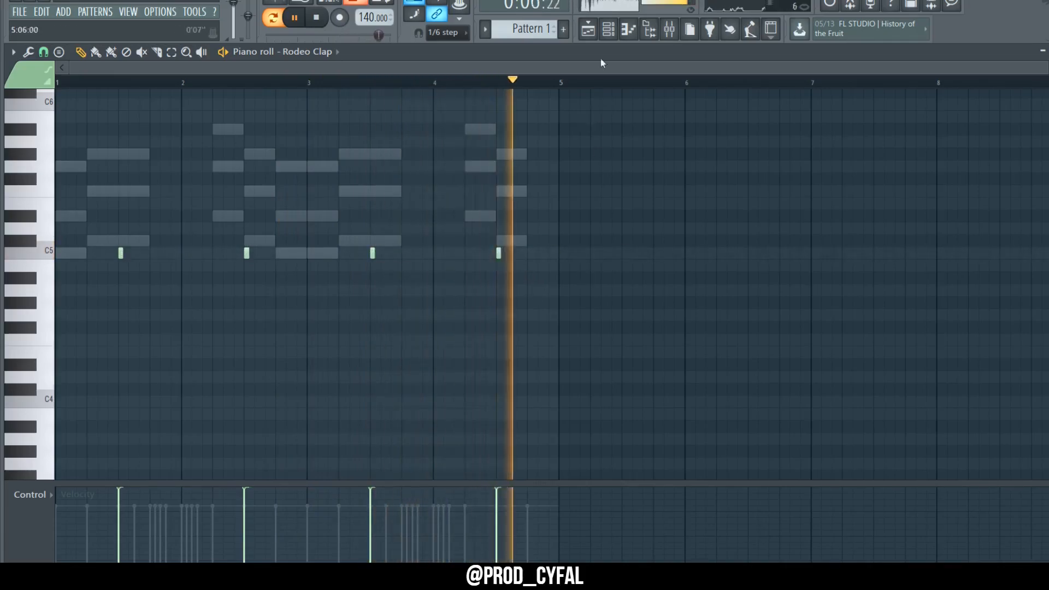
Mute the Xpand!2_x64 channel and copy the Rodeo Clap notes into the ballin snare channel.
key(F6)
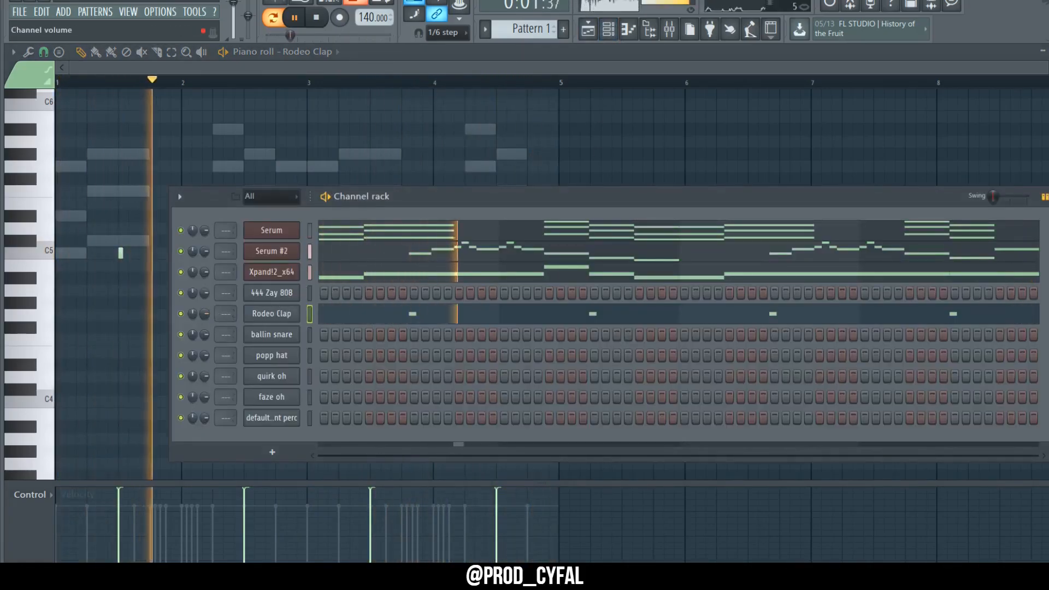
click(308, 296)
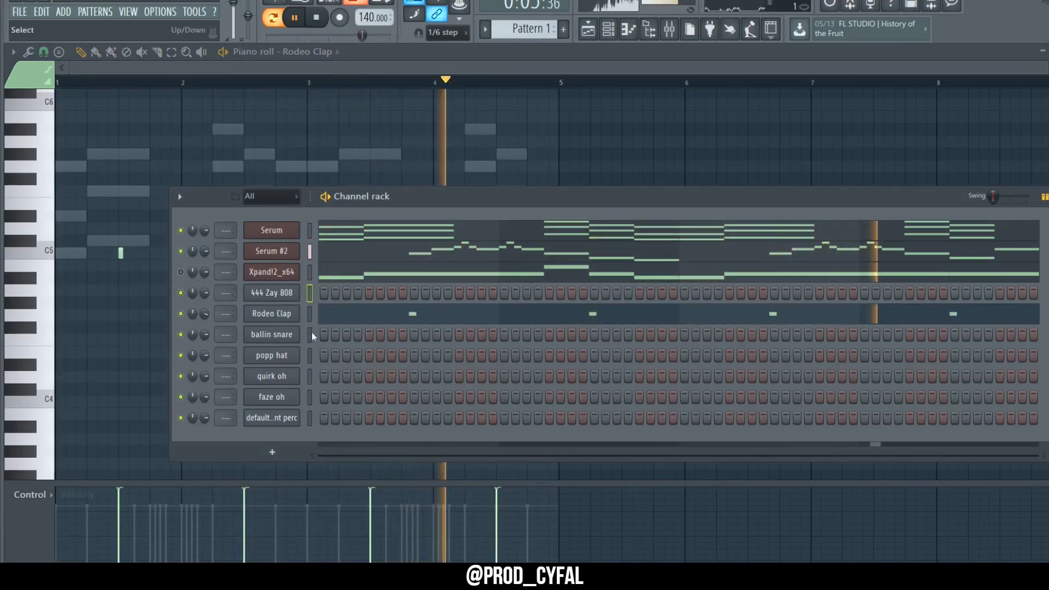
click(309, 313)
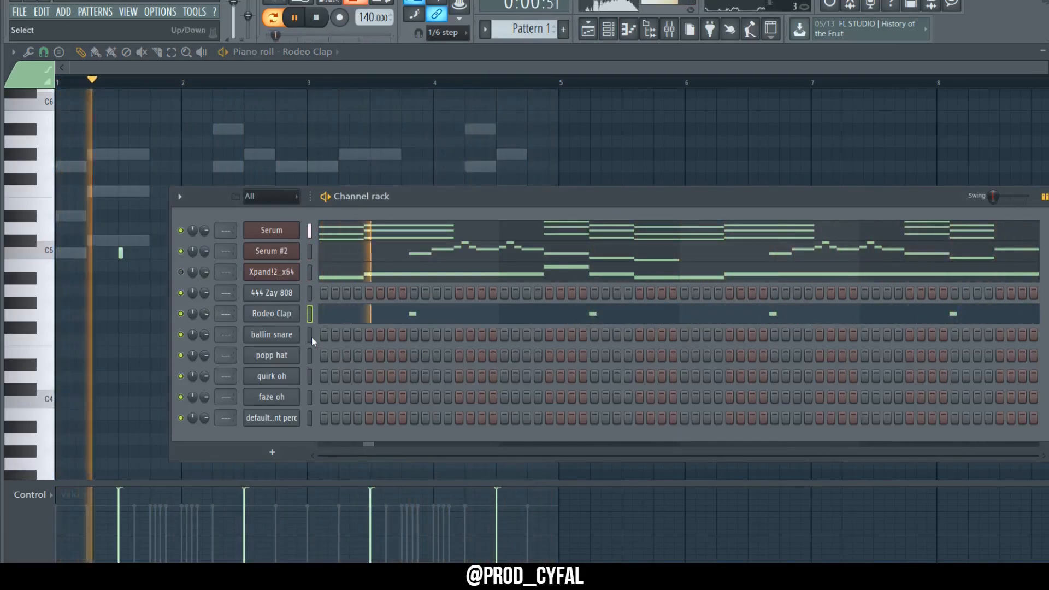
click(310, 335)
key(F6)
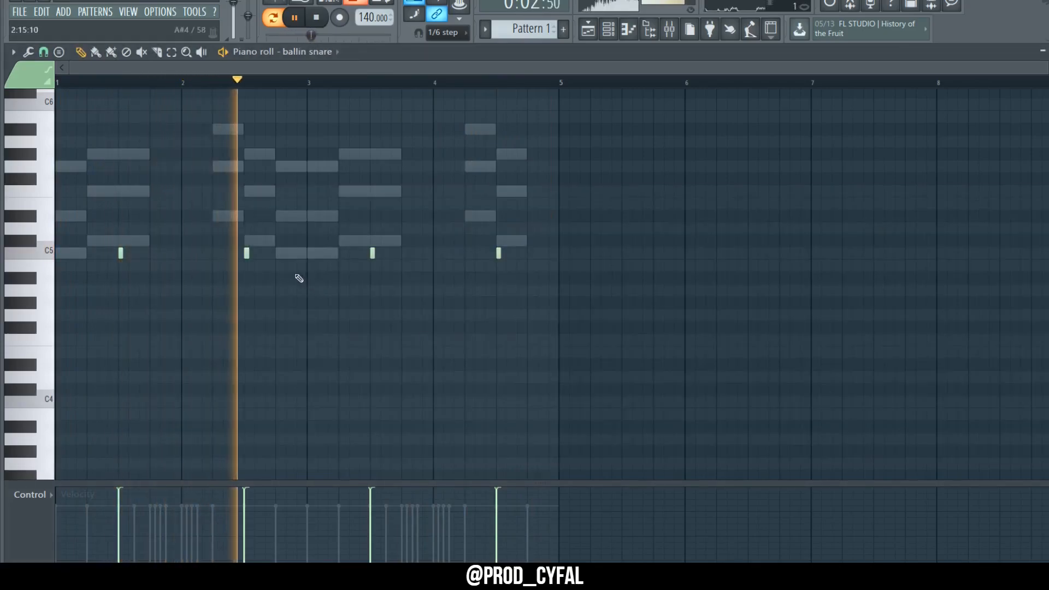
Add extra C5 ballin snare hits just after the start of bars 2 and 4 and near the end of bar 3.
click(451, 253)
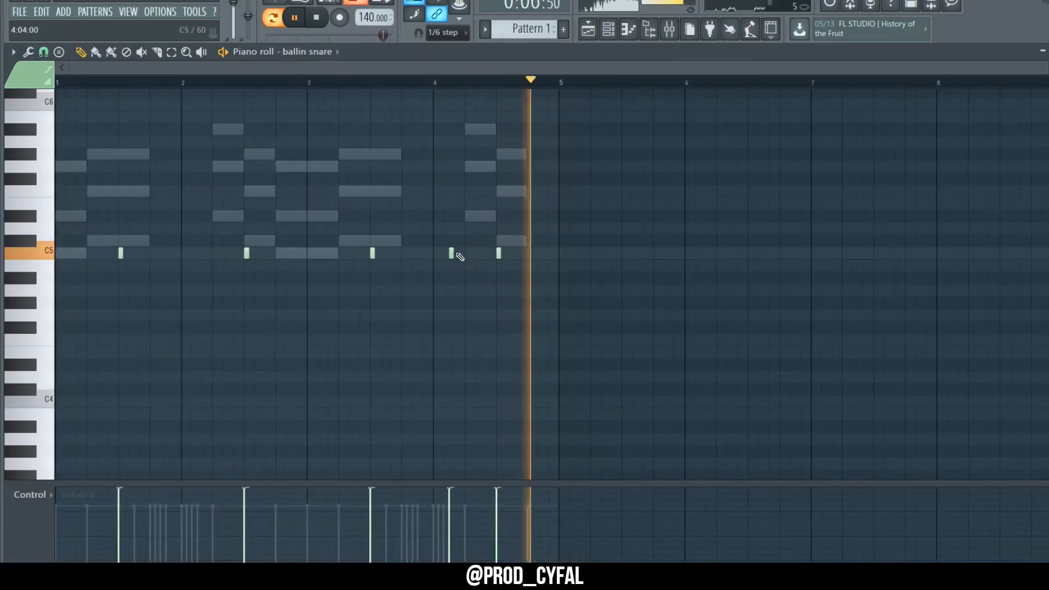
drag(220, 255, 198, 268)
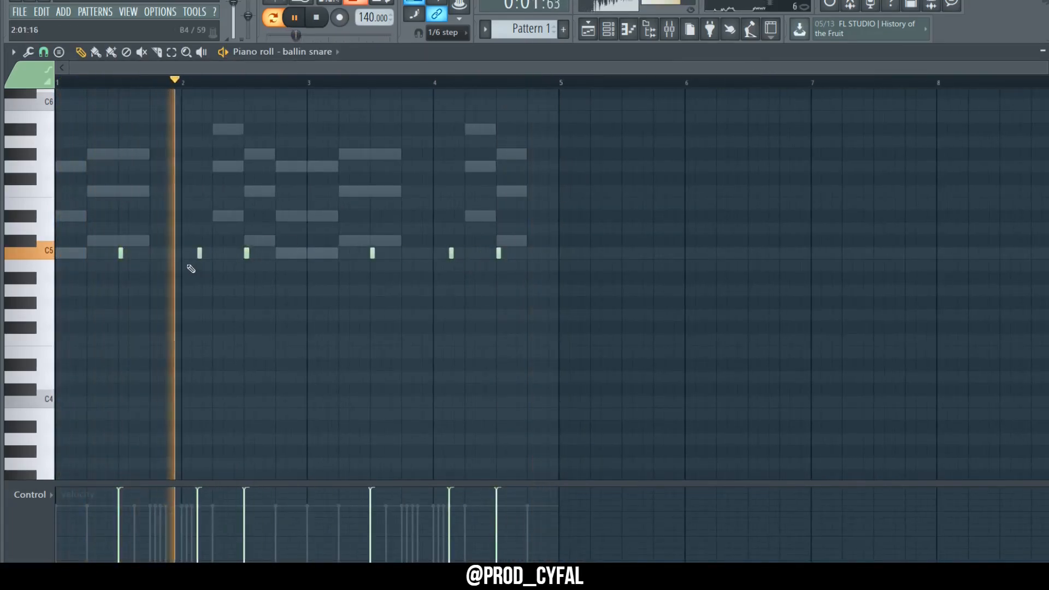
click(420, 253)
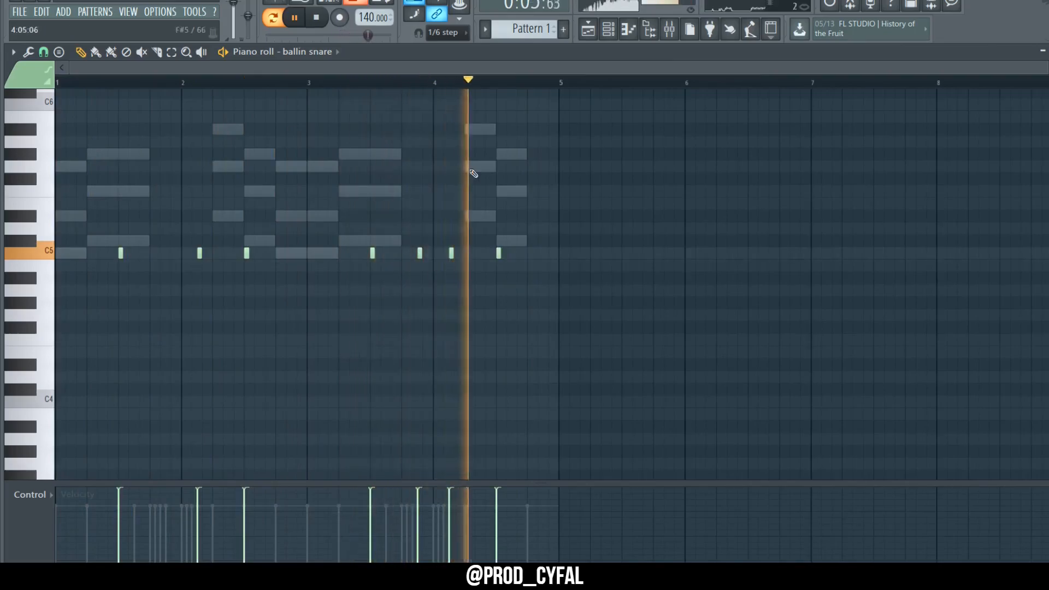
Fill every 2 steps of the popp hat channel with hits.
key(F6)
right_click(299, 354)
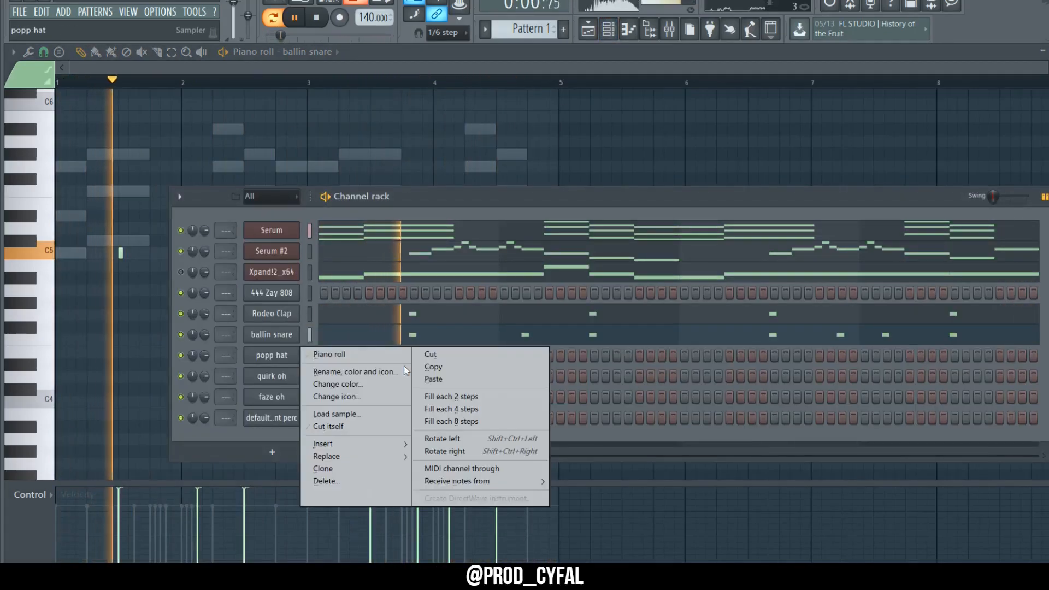
click(468, 395)
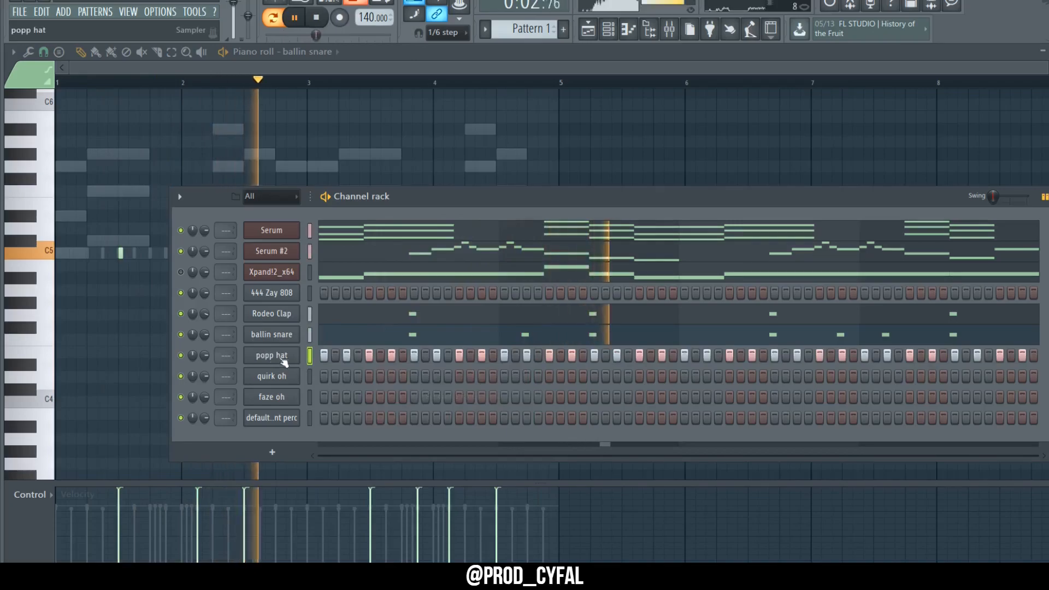
Turn the popp hat hit on beat 3 of bar 1 into a fast four-note C5 roll.
right_click(299, 350)
click(348, 357)
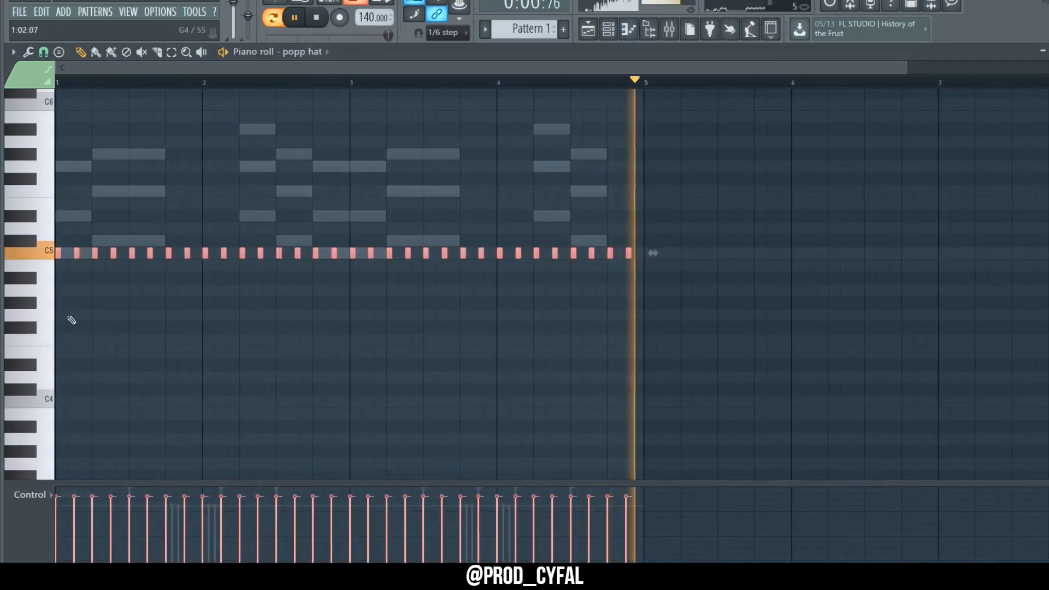
scroll(68, 316, up, 5)
drag(254, 226, 246, 287)
key(ctrl+b)
key(ctrl+b)
scroll(328, 340, down, 3)
ctrl+click(330, 339)
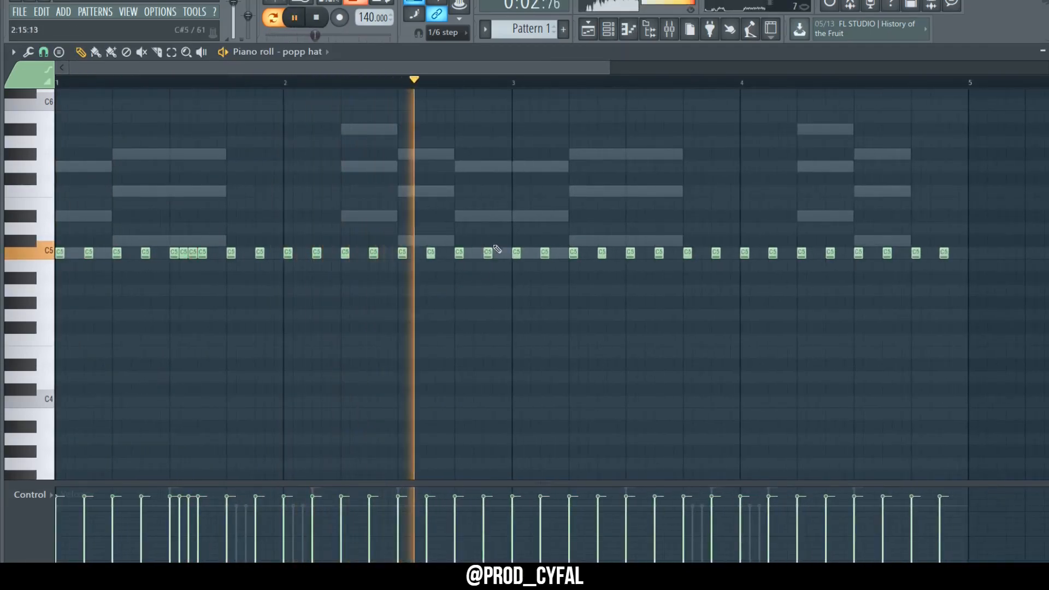
Add hat rolls in bar 3, on C5 at beat 3 and rising to D5 at its end, and lower bar 4's last three hats to A4.
drag(628, 223, 629, 283)
key(ctrl+b)
key(ctrl+b)
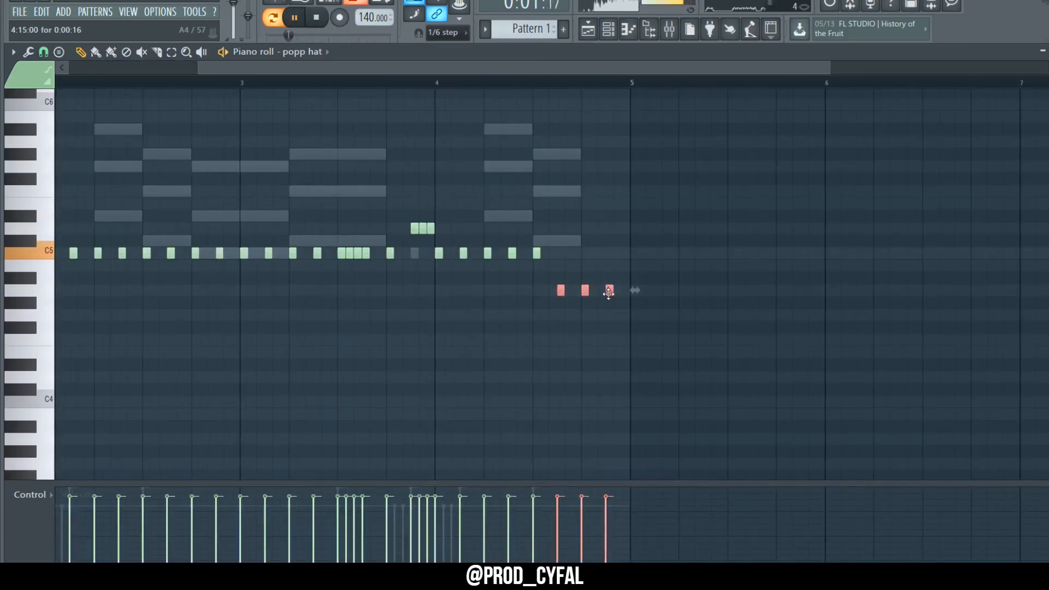
scroll(677, 245, down, 2)
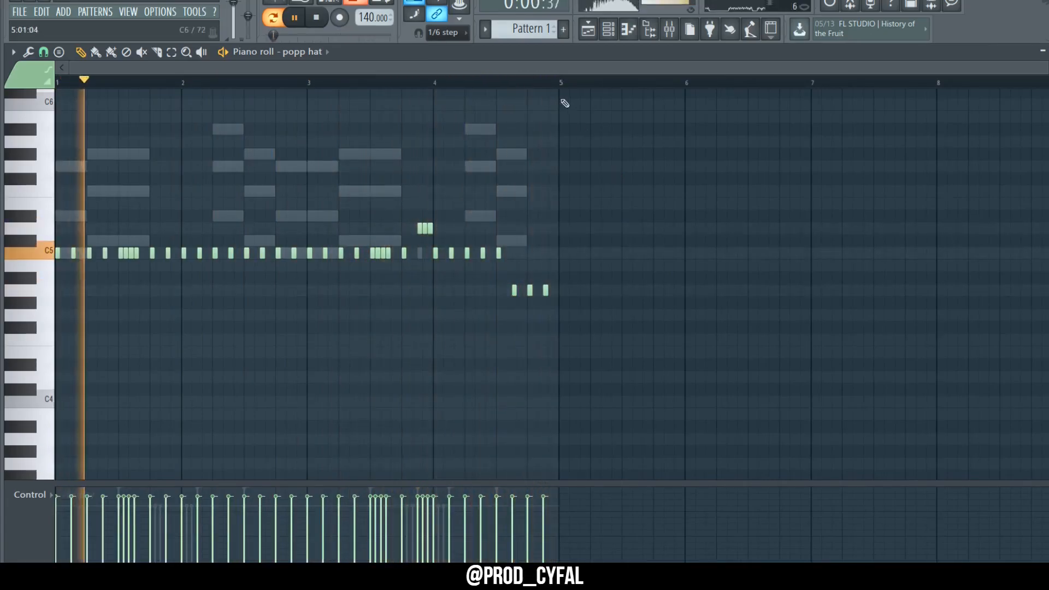
key(space)
Place a single quirk oh hit at the start of bar 1 while the pattern plays.
key(F6)
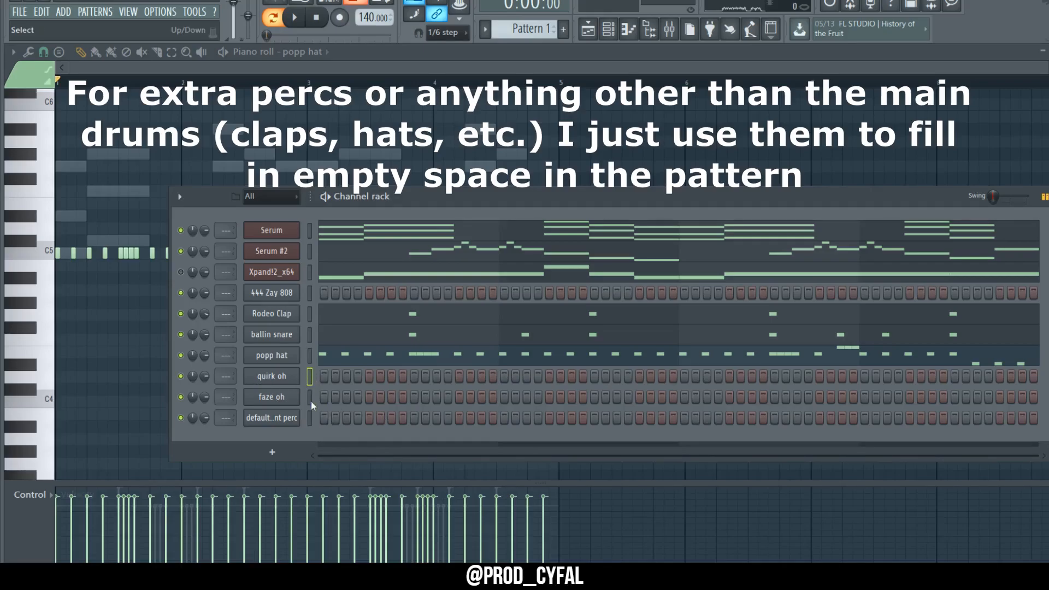
click(310, 418)
key(space)
right_click(299, 373)
click(328, 376)
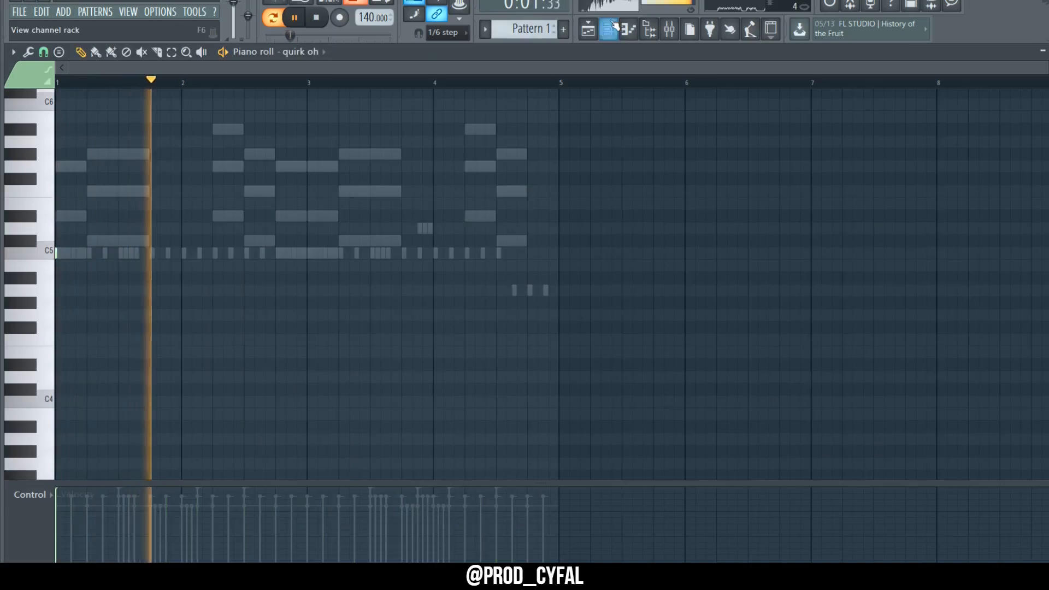
Add faze oh hits on beat 2 of bars 2 and 4 and beat 4 of bar 4, and lower its channel volume to 69%.
key(F6)
right_click(300, 393)
click(328, 395)
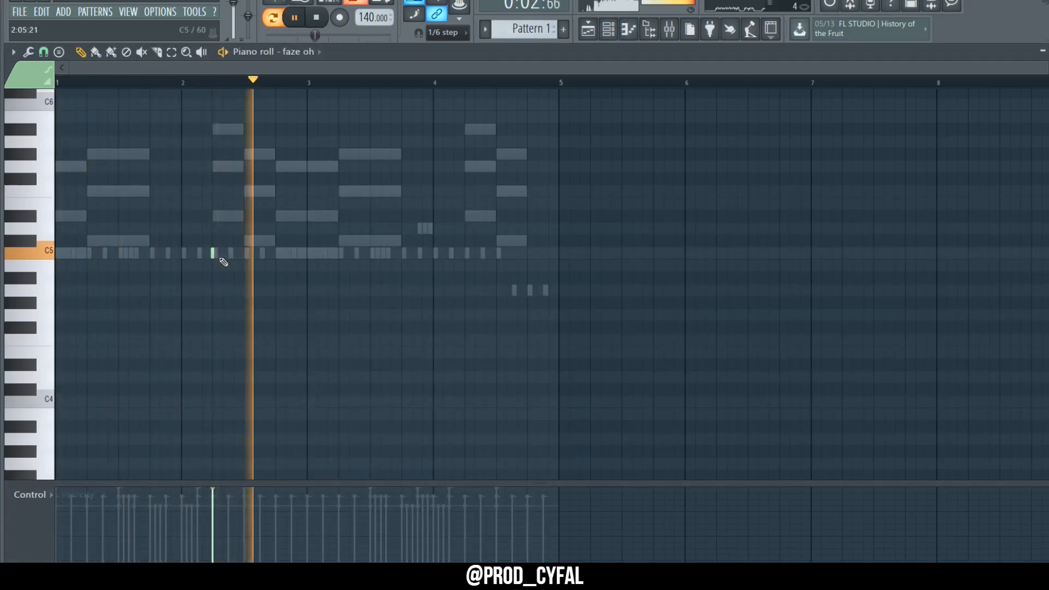
drag(473, 264, 466, 268)
click(527, 252)
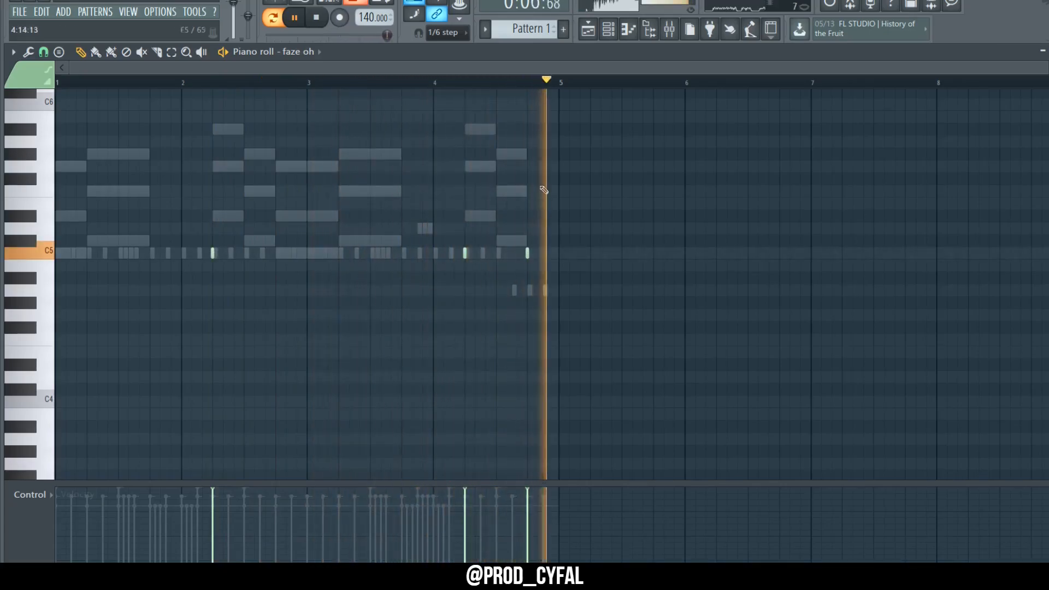
key(F6)
drag(205, 398, 204, 407)
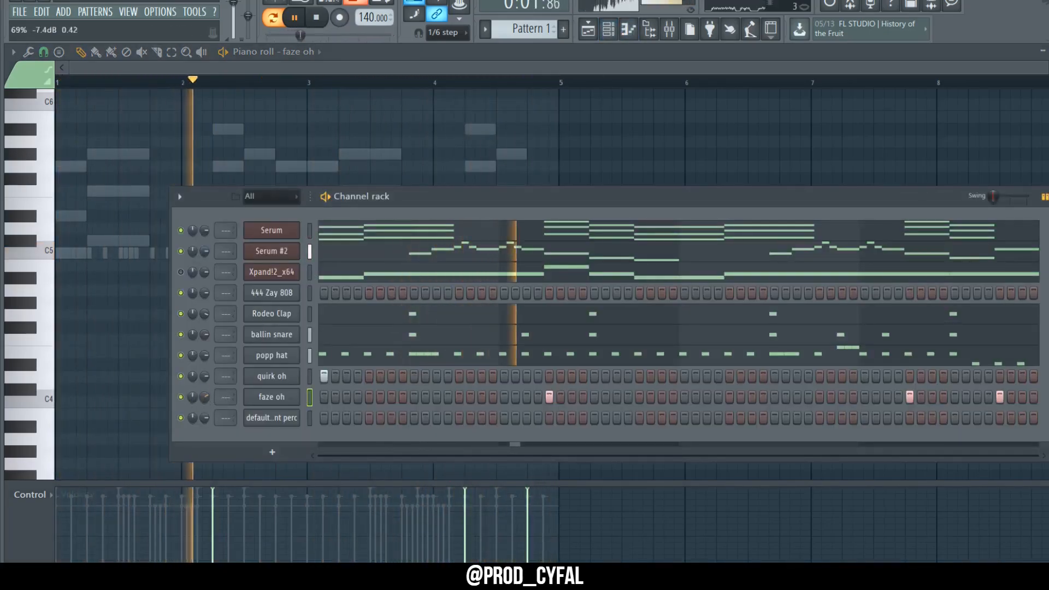
Add a C5 hit around beat 2 of bar 1 in the default chant perc channel and play the pattern.
right_click(268, 418)
click(328, 400)
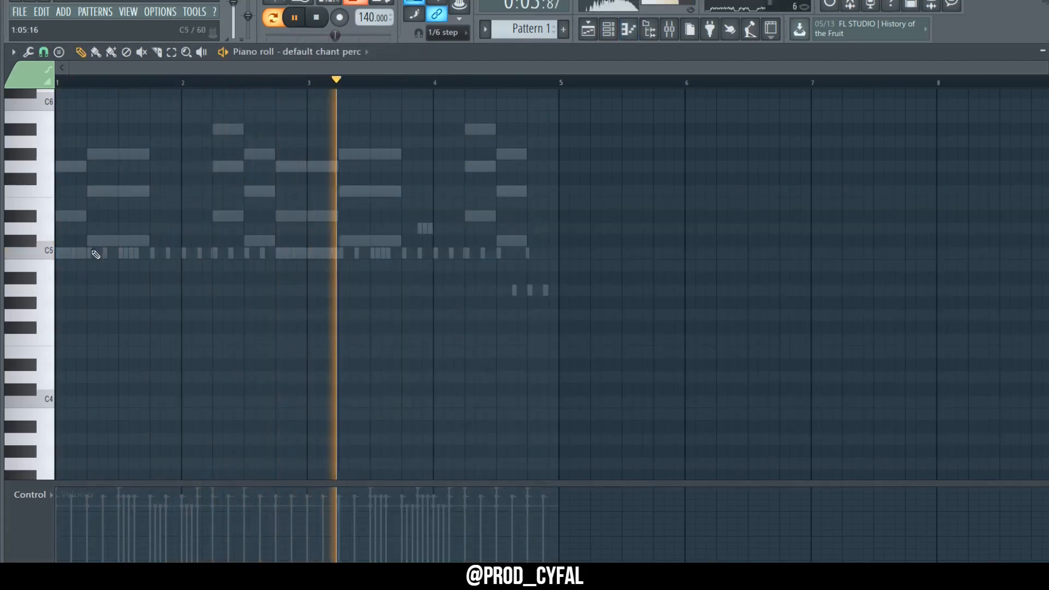
mouse_move(89, 258)
mouse_down()
mouse_move(230, 258)
mouse_move(93, 270)
mouse_up()
key(space)
scroll(103, 279, up, 4)
key(space)
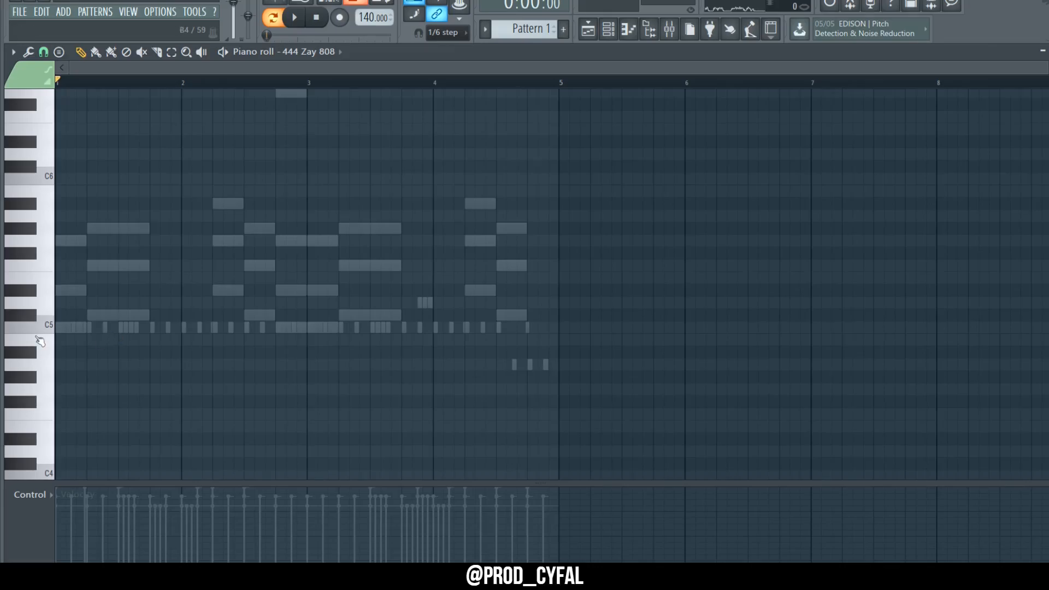
Write a two-bar 444 Zay 808 phrase following the chord roots: C5, G#5, C#5, D#5, D#5, C#5, C#5, C5.
ctrl+scroll(57, 333, up, 4)
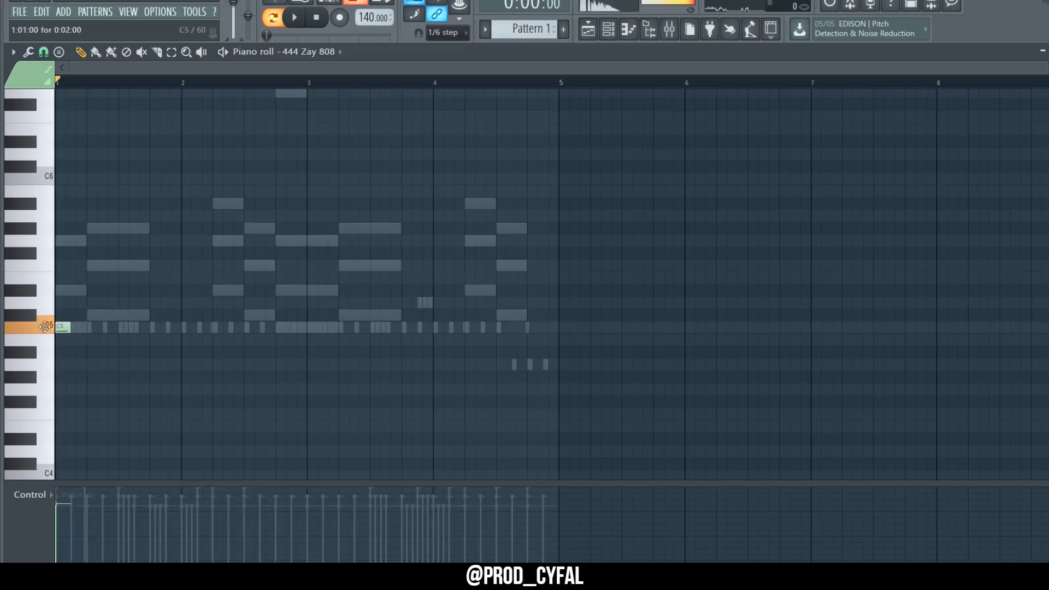
key(space)
click(155, 315)
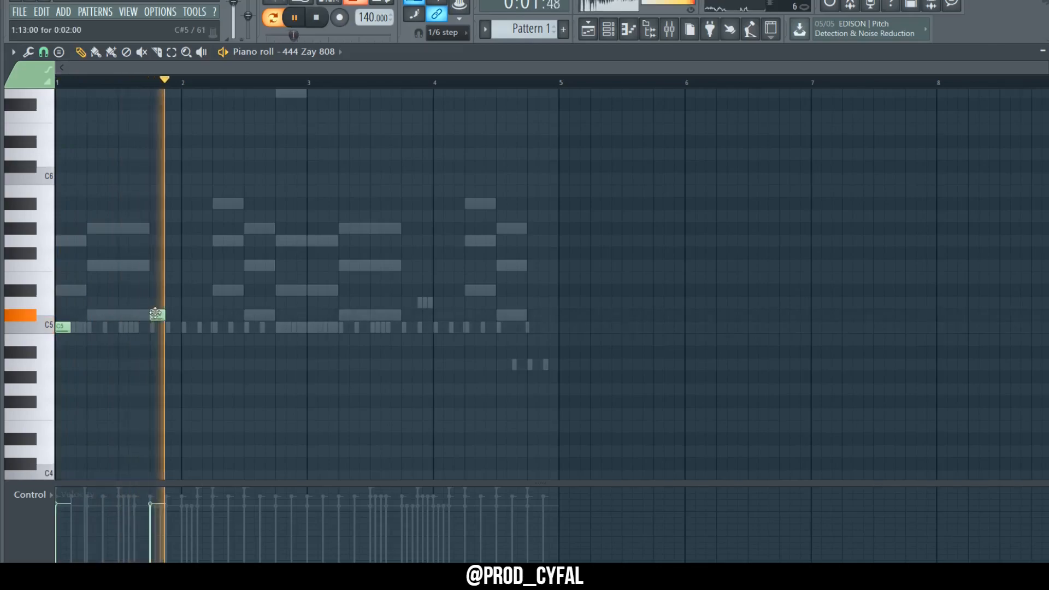
key(space)
right_click(158, 315)
key(space)
click(155, 314)
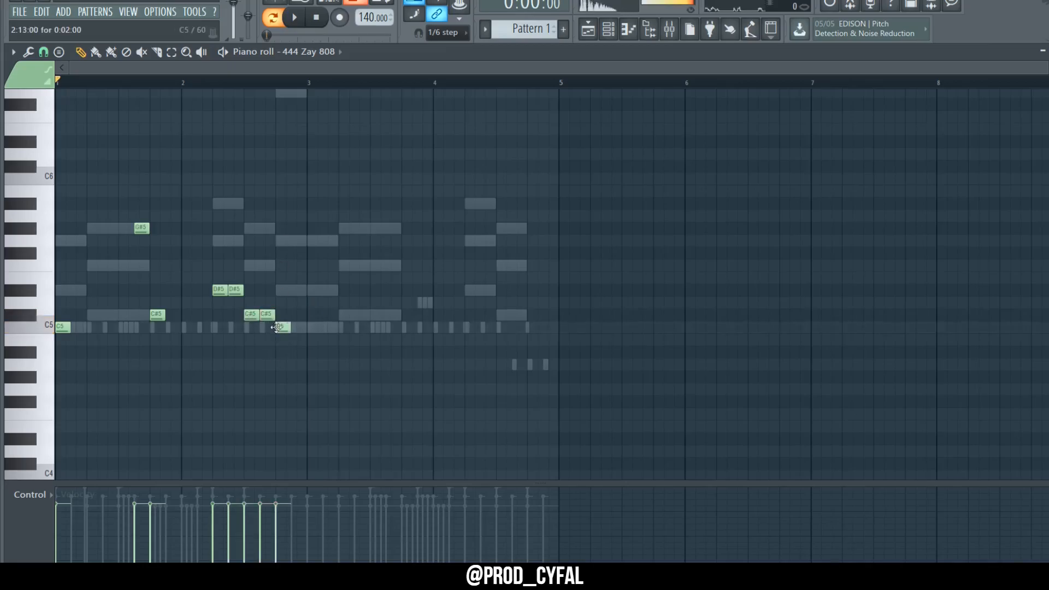
Duplicate the two-bar 808 phrase and shift the copy right so it starts at bar 3.
key(space)
key(ctrl+b)
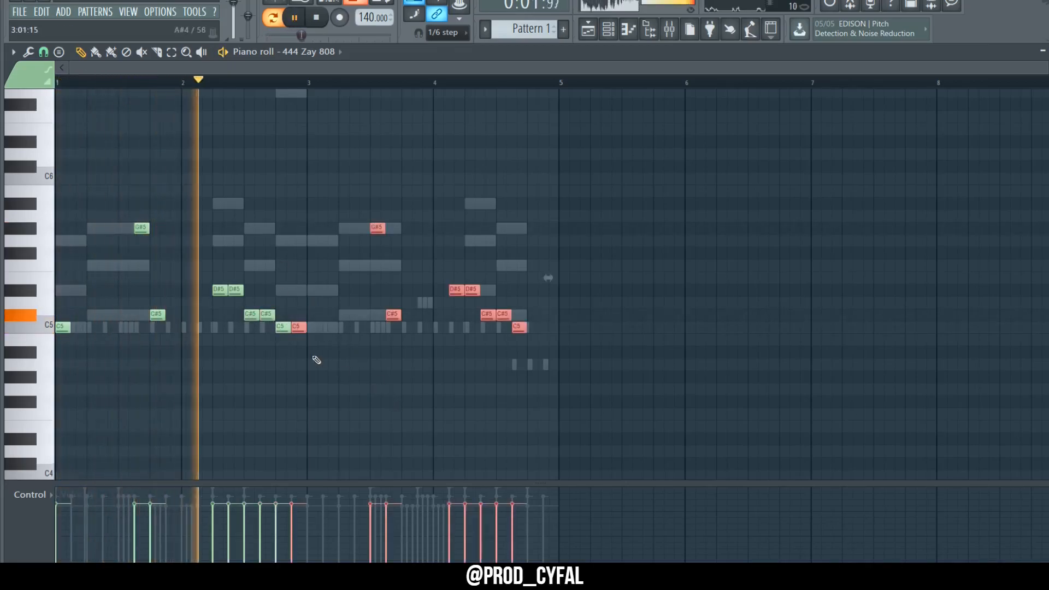
key(shift+Right)
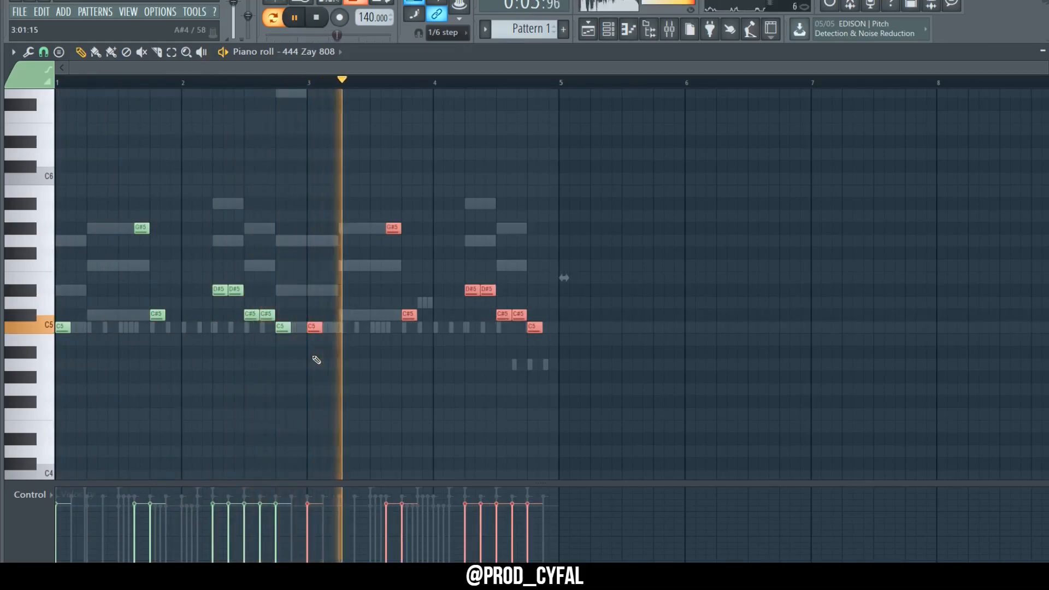
In bar 4 of the 808 line, raise the last C5 and both C#5 notes an octave and delete the second D#5.
click(535, 328)
key(ctrl+Up)
right_click(668, 346)
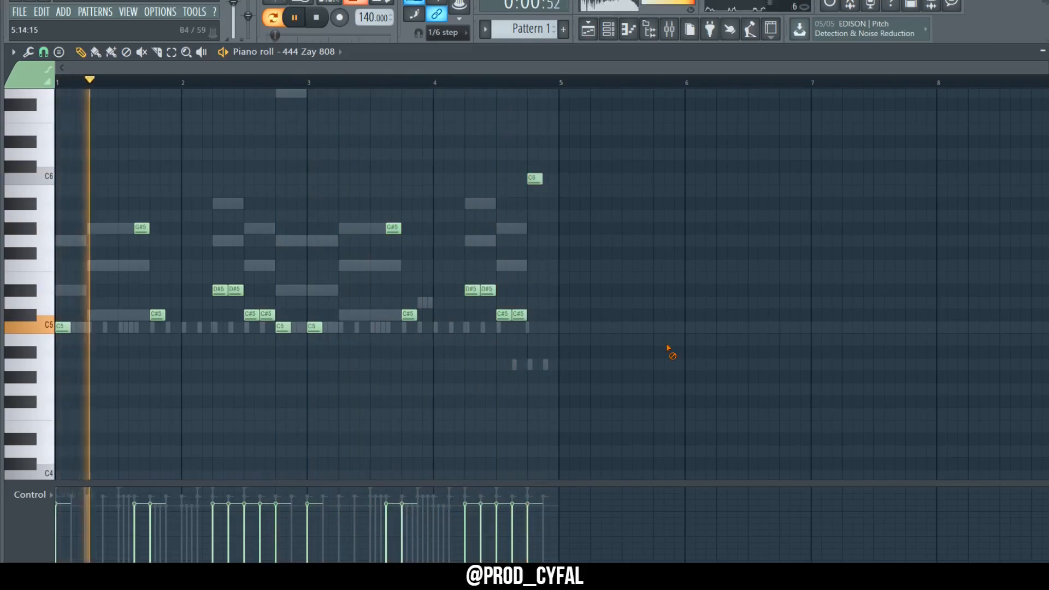
drag(483, 286, 539, 333)
key(Delete)
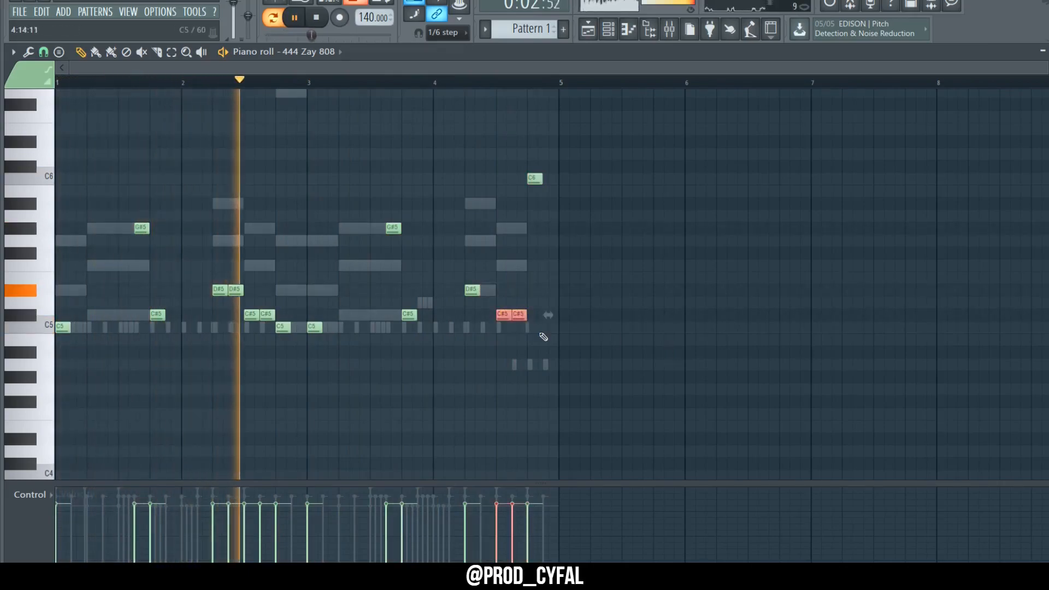
key(ctrl+Up)
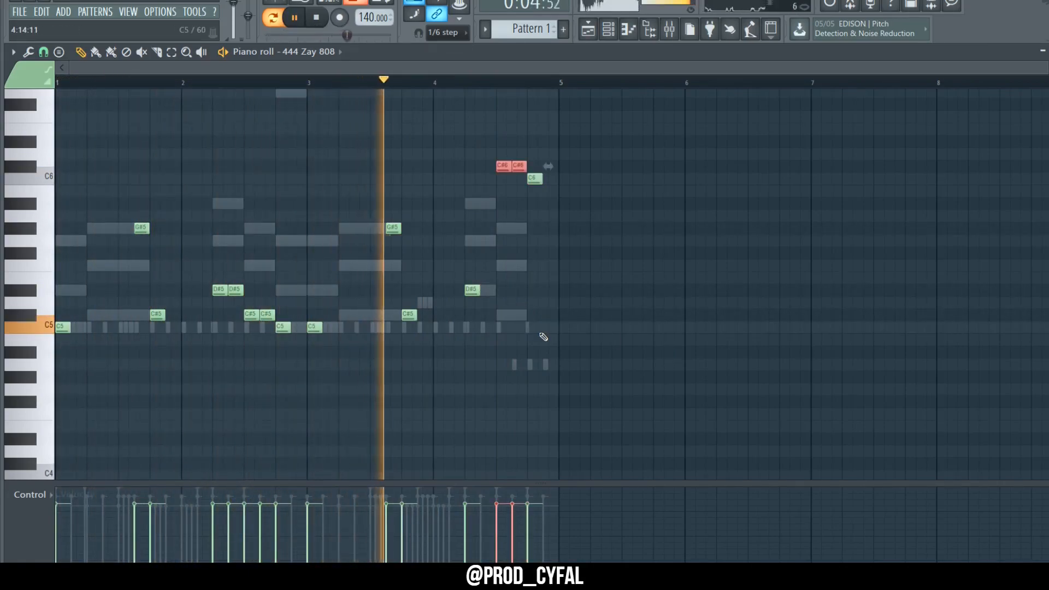
click(544, 338)
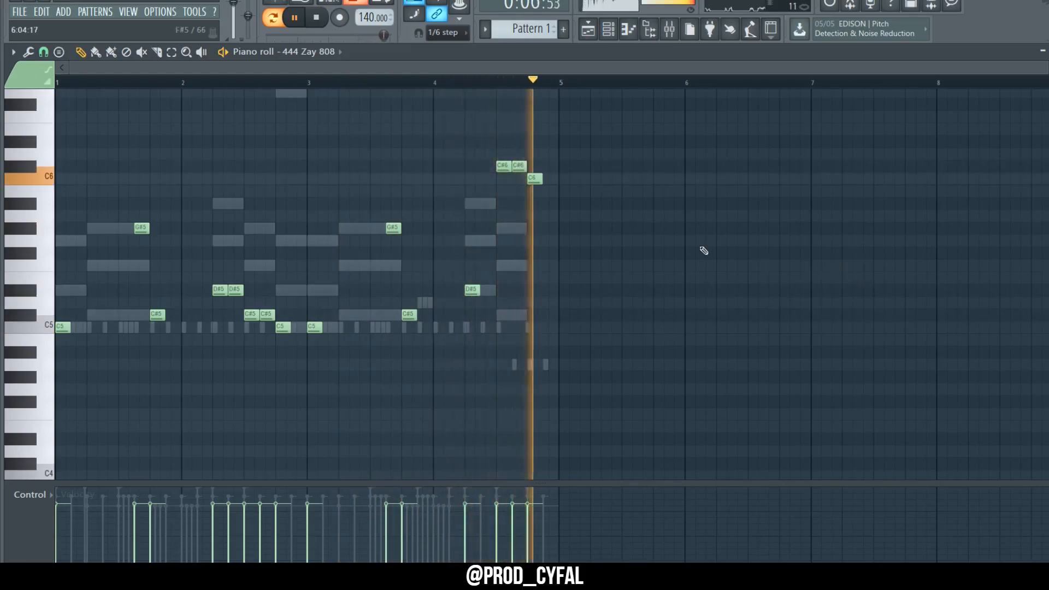
key(space)
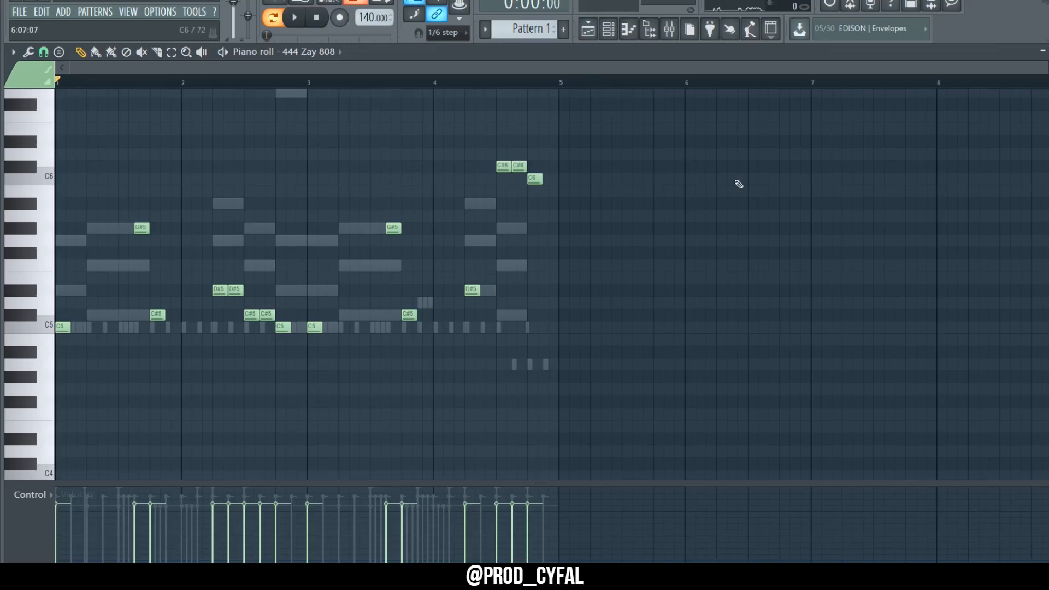
Split Pattern 1 by channel and place all the resulting channel patterns on separate playlist tracks starting at bar 1.
click(591, 28)
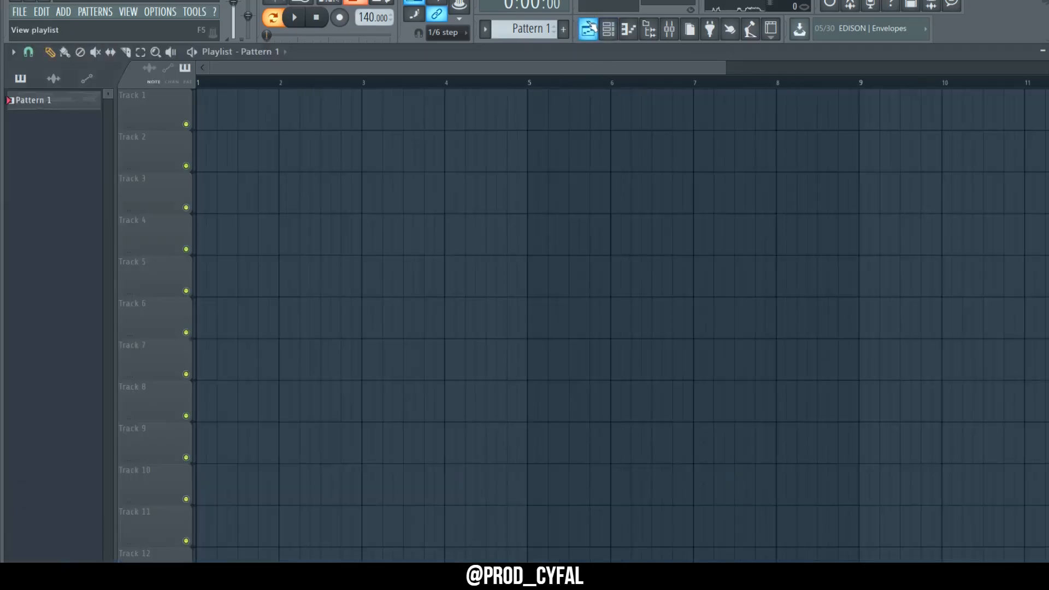
click(527, 29)
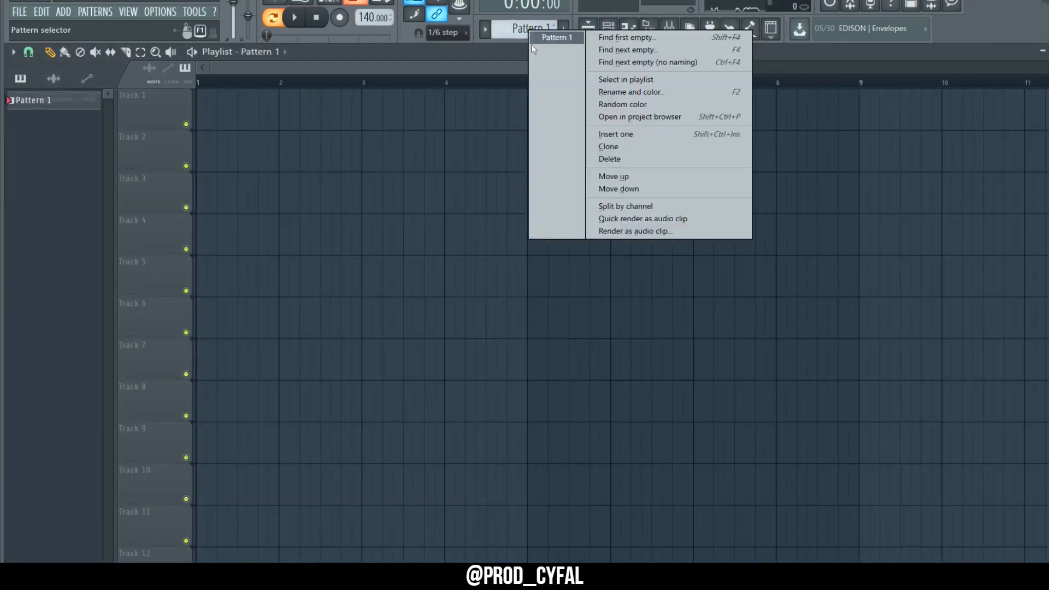
click(609, 205)
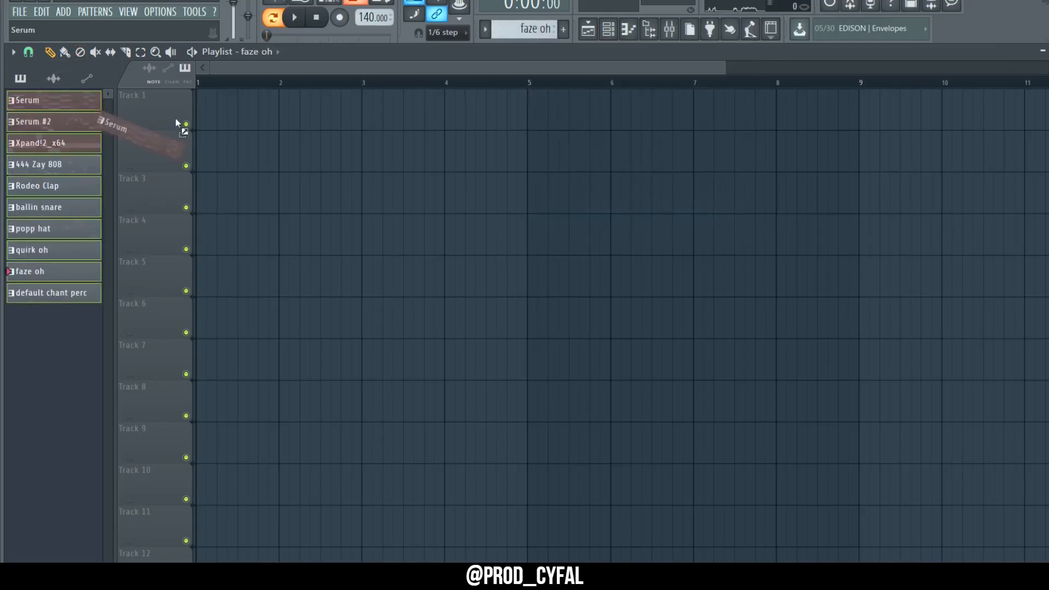
drag(175, 117, 171, 114)
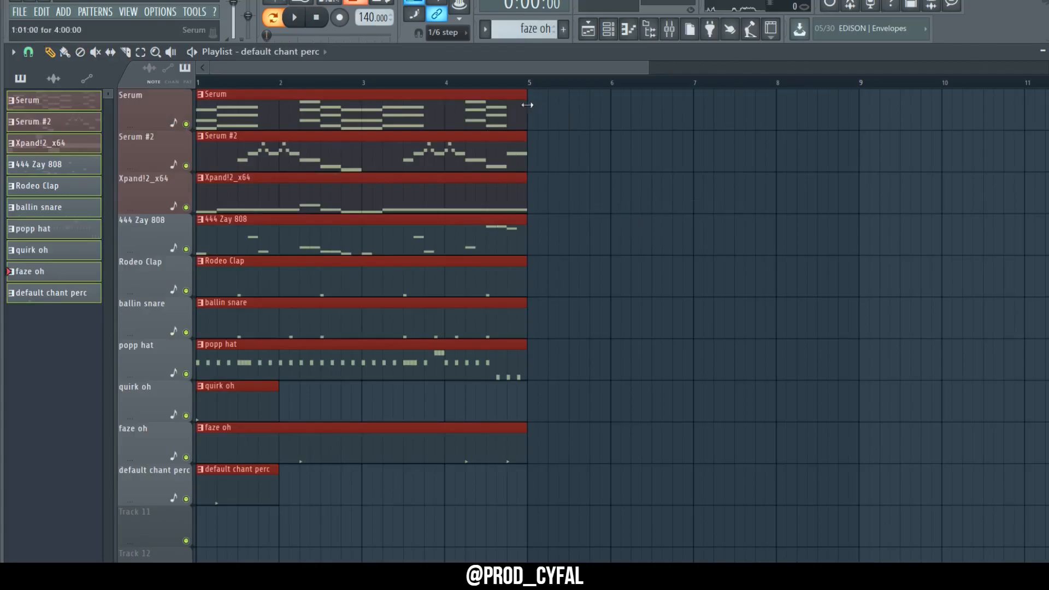
Duplicate all playlist clips to bar 5 and remove the second 444 Zay 808 clip.
key(ctrl+b)
scroll(460, 181, down, 2)
click(464, 218)
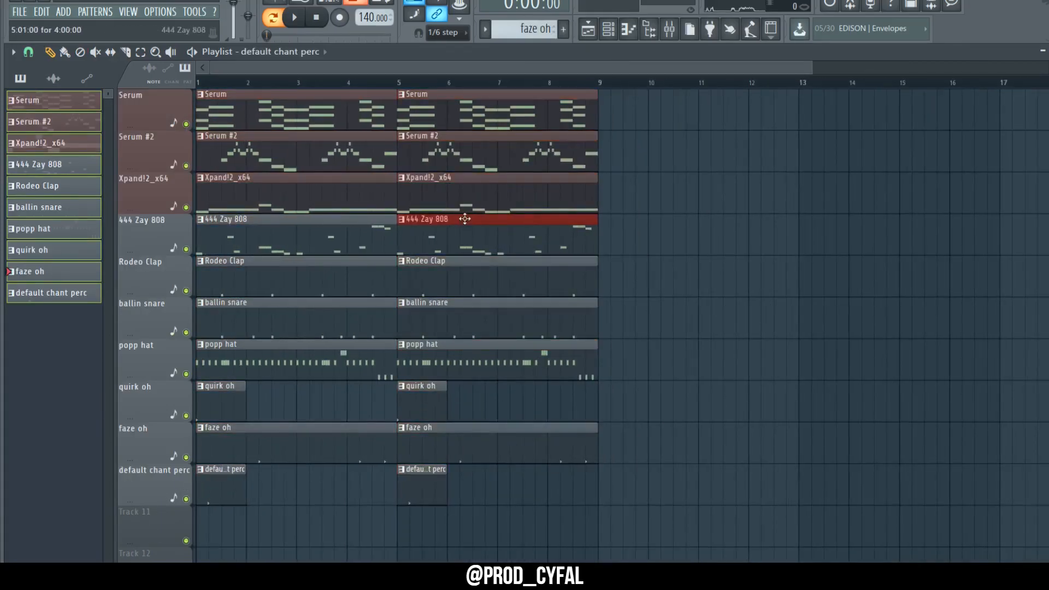
Duplicate the four-bar phrase of the 444 Zay 808 pattern into bars 5 to 8.
double_click(332, 229)
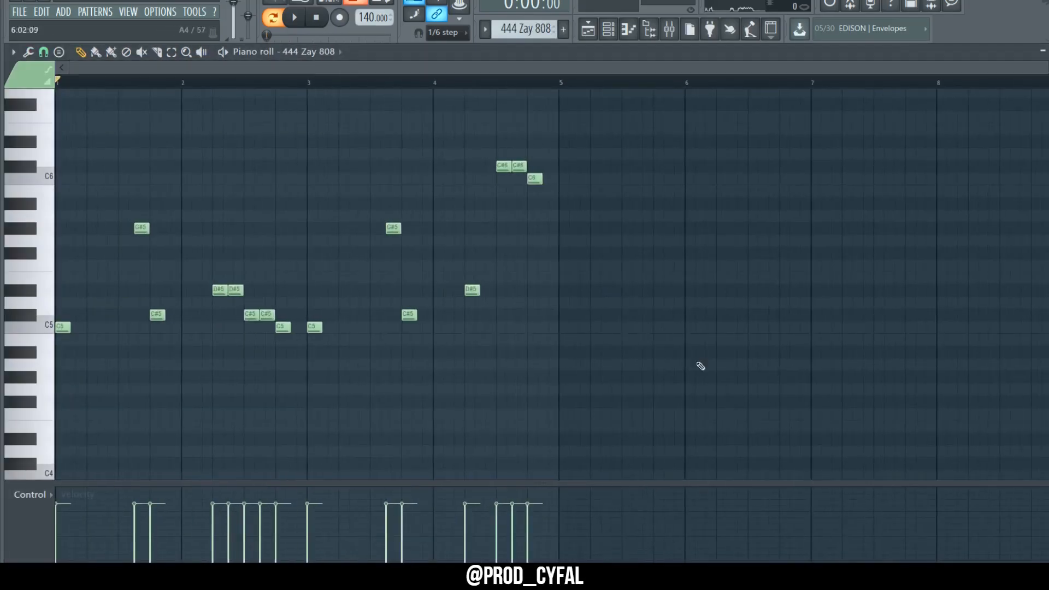
drag(639, 372, 57, 82)
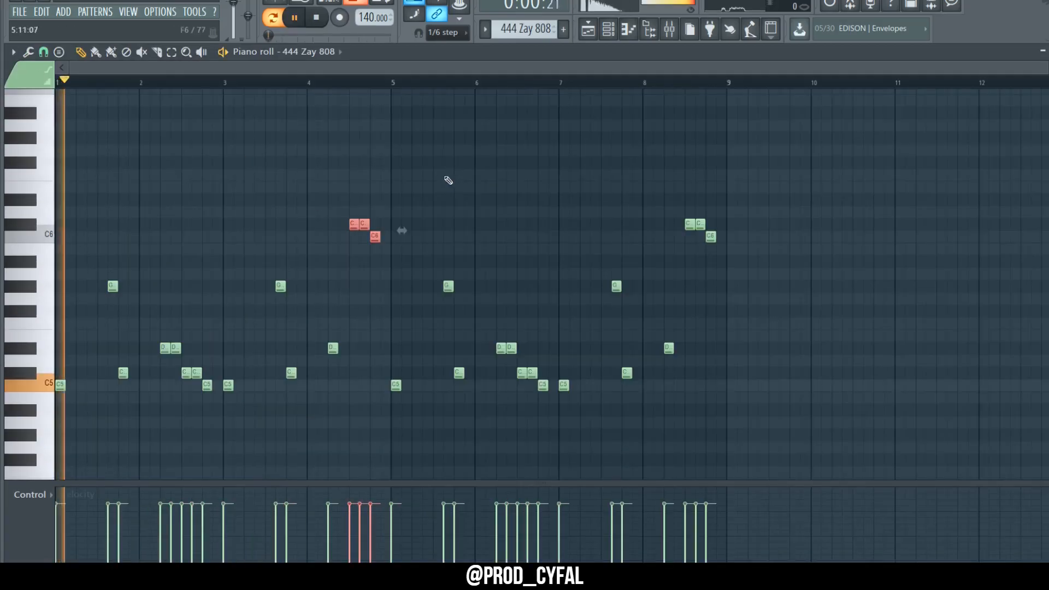
click(586, 33)
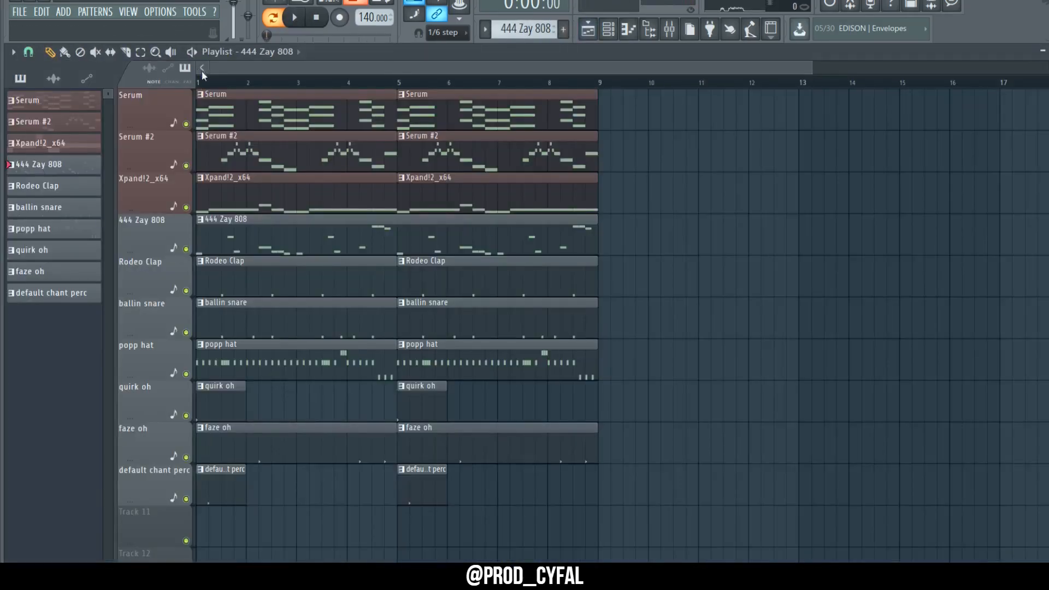
Replace the closing C#6, C#6, C6 run in bar 4 of the 808 pattern with a single C#6 and a G#5 at 4:15.
click(629, 29)
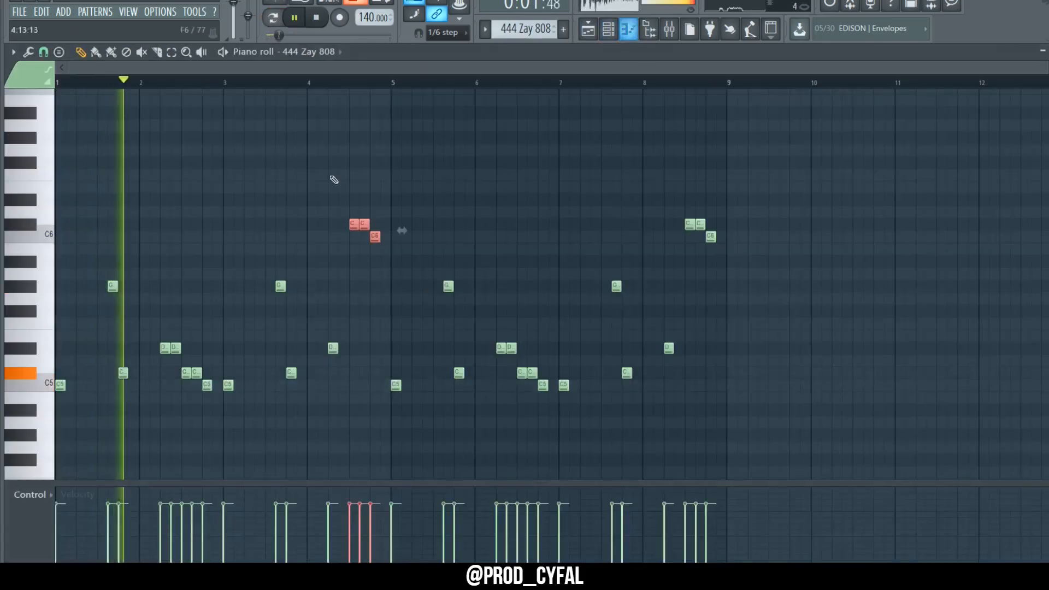
scroll(233, 403, up, 3)
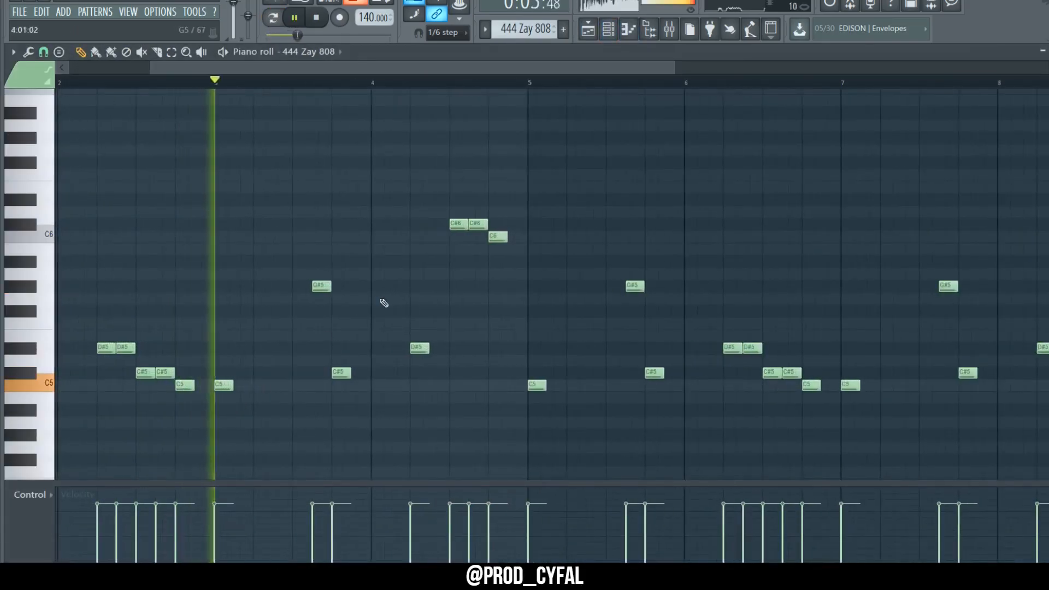
drag(437, 182, 532, 266)
key(Delete)
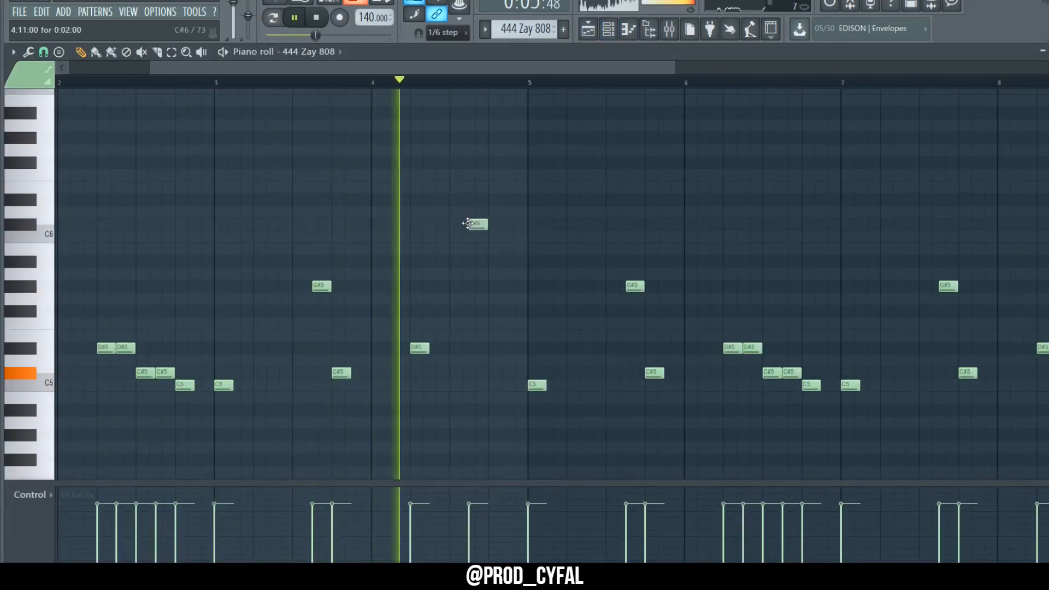
click(505, 284)
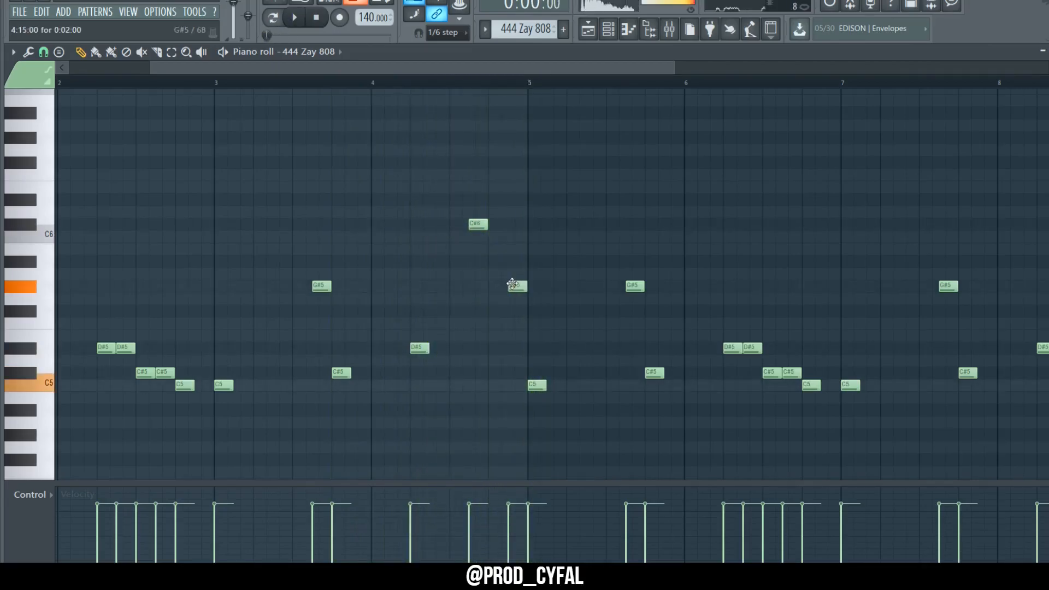
click(379, 83)
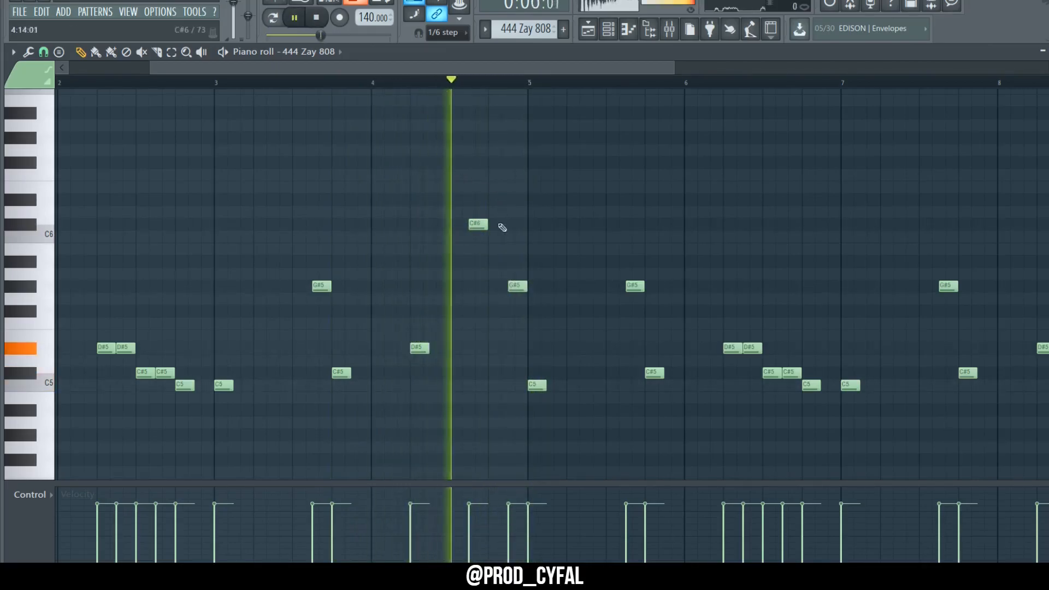
scroll(417, 312, down, 3)
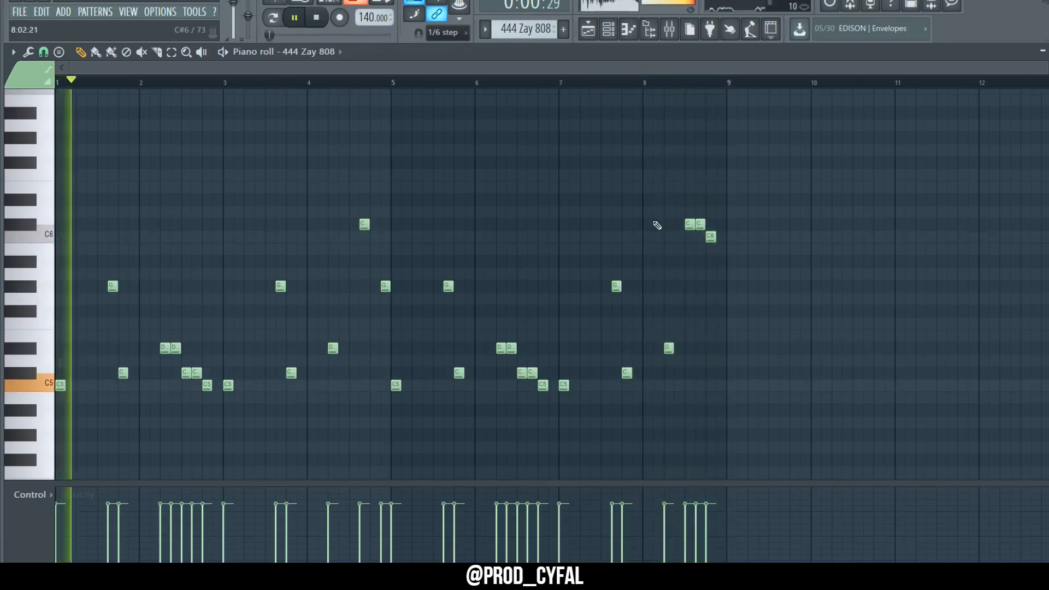
Add a short C5 slide note under the final C6 in bar 8, starting at 8:14:08 with length 0:00:16.
key(space)
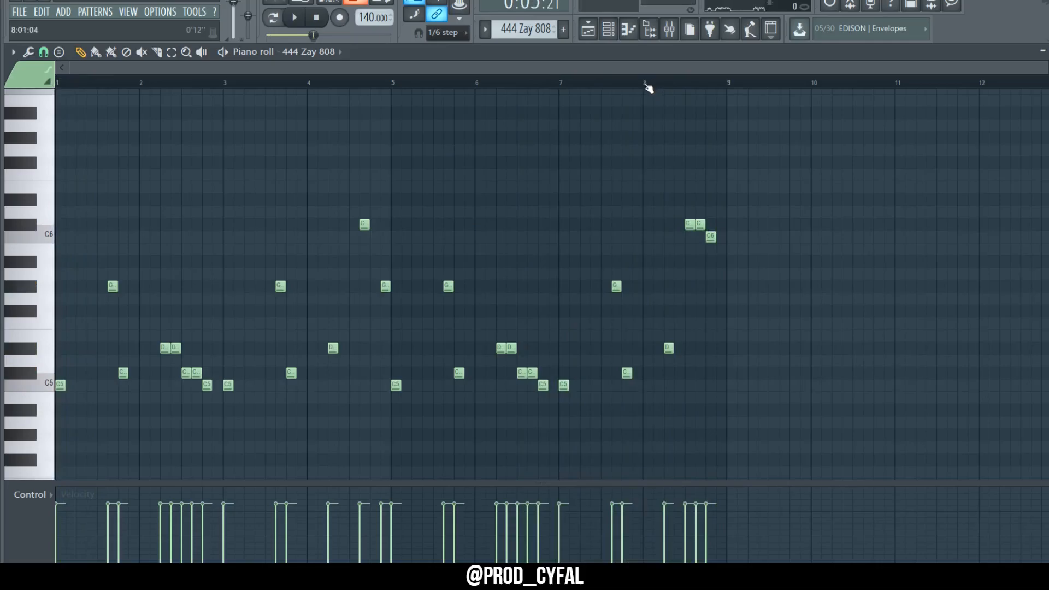
scroll(740, 338, down, 1)
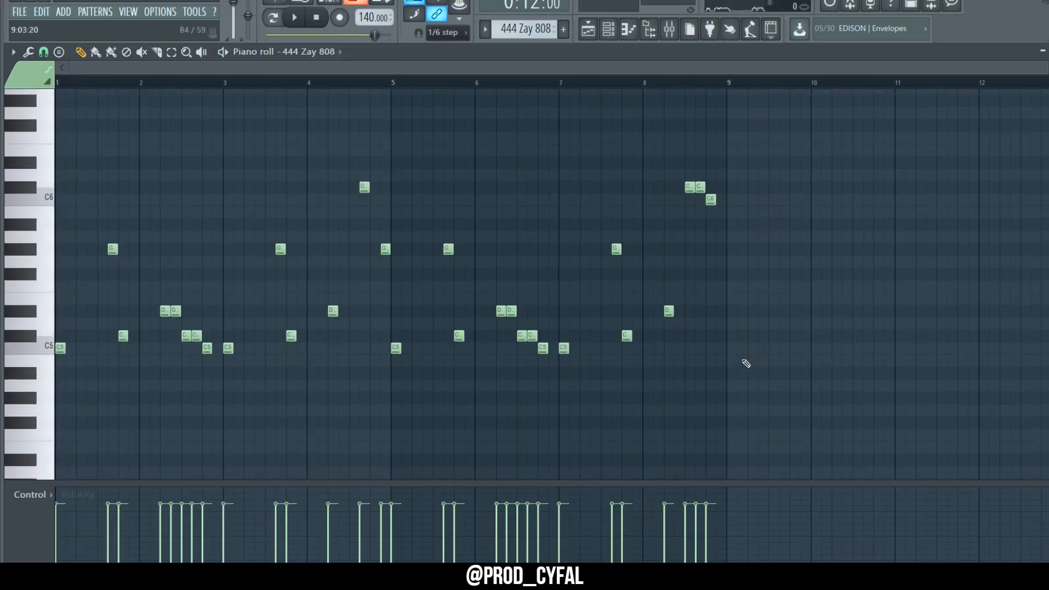
scroll(747, 364, up, 5)
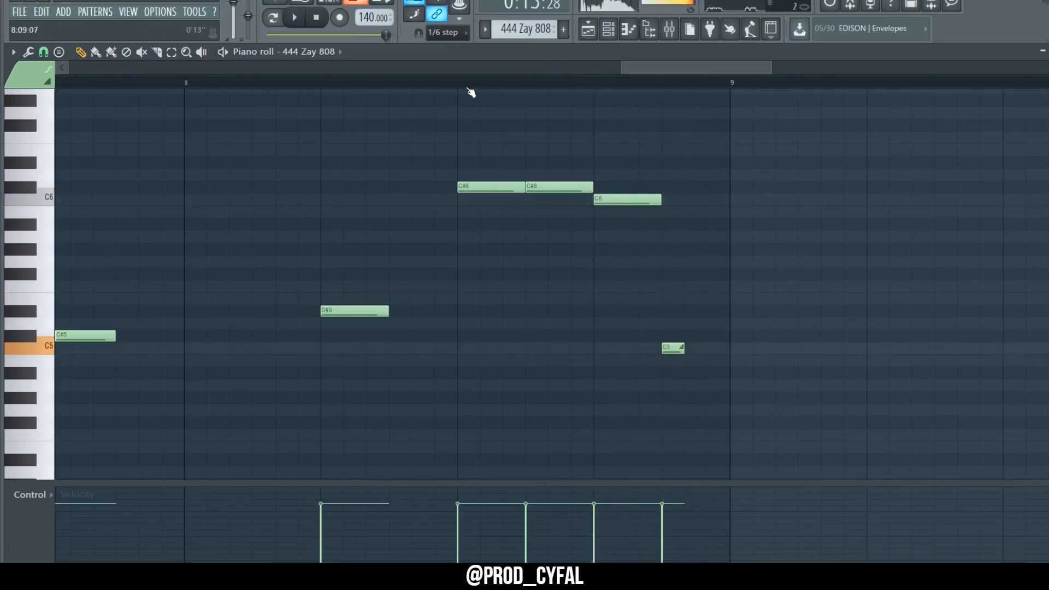
drag(681, 348, 658, 349)
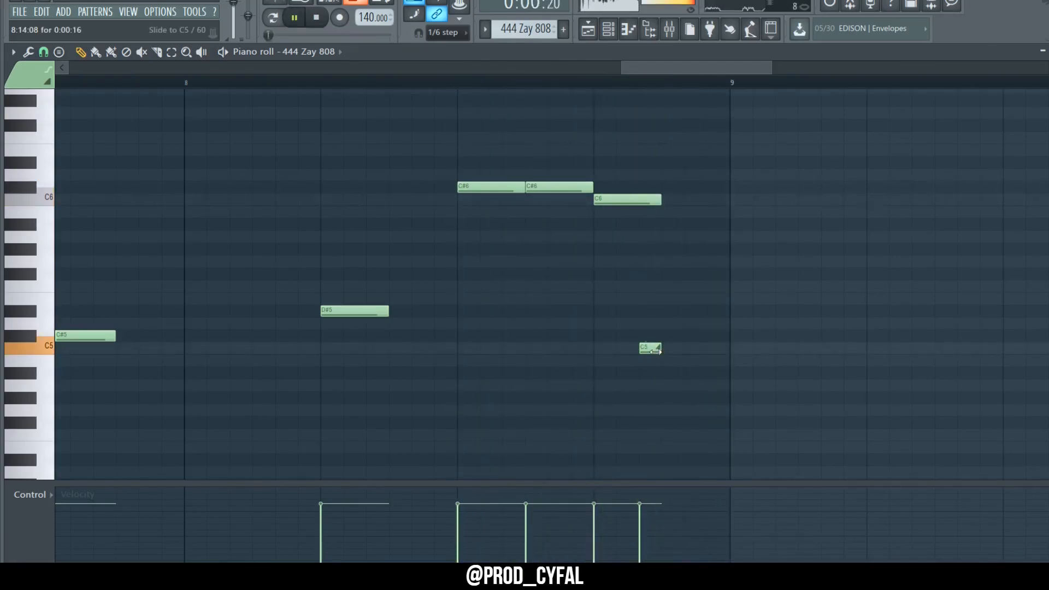
scroll(667, 337, down, 4)
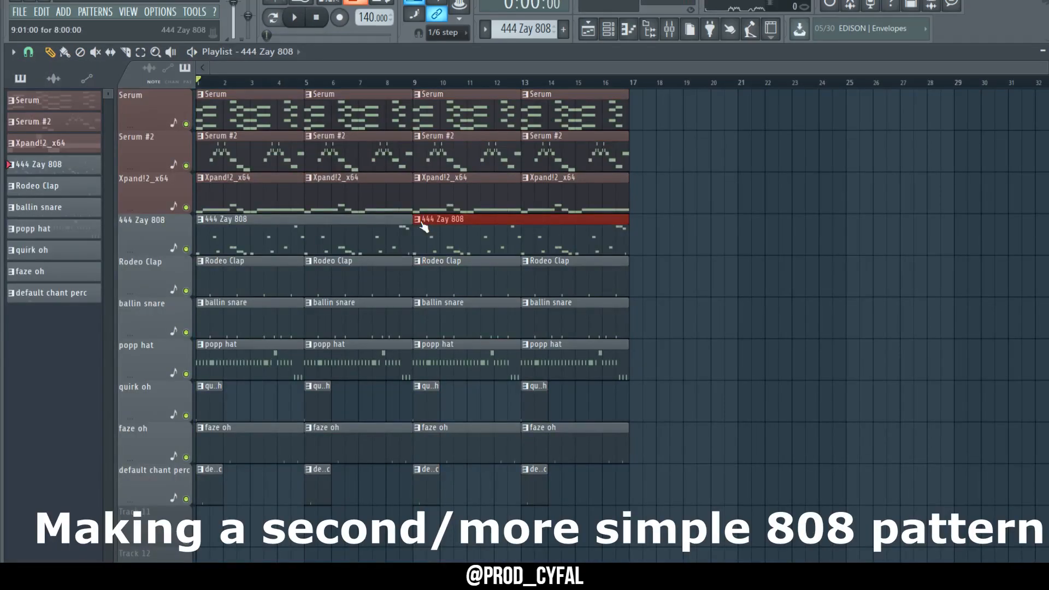
Make the 444 Zay 808 clip at bar 9 unique and open it in the piano roll.
right_click(423, 227)
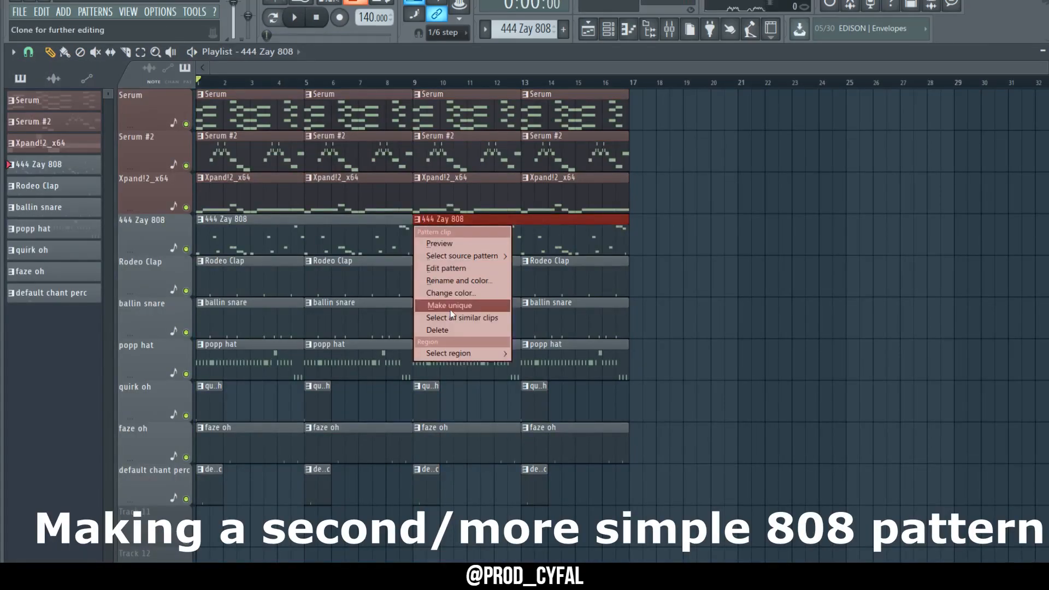
click(451, 305)
double_click(448, 236)
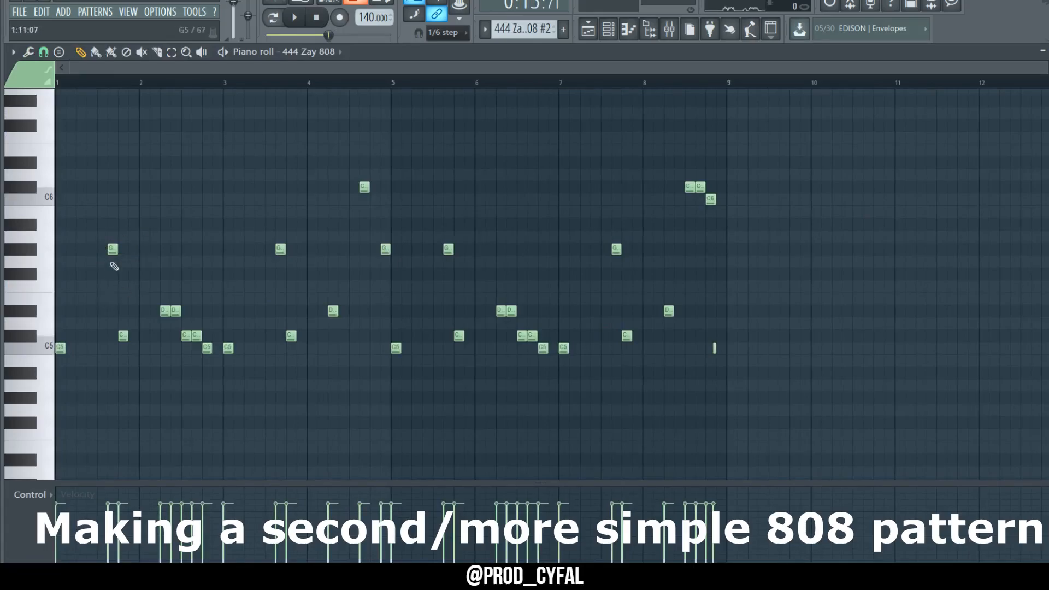
Thin out bars 1 to 3 by deleting both G#5 notes, plus the second D#5, first C#5 and C5 of bar 2.
key(space)
right_click(113, 249)
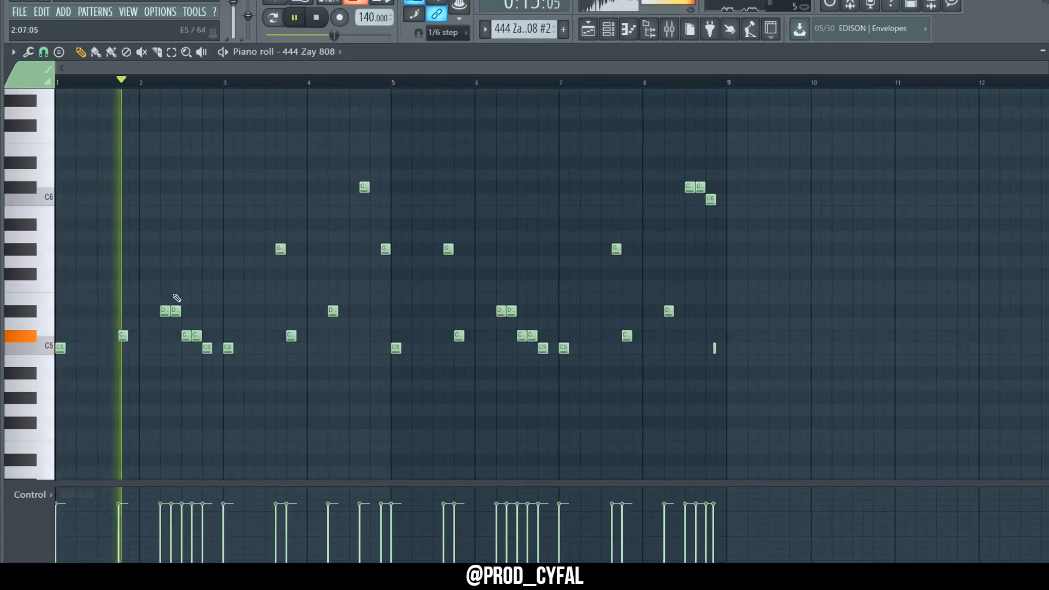
right_click(177, 313)
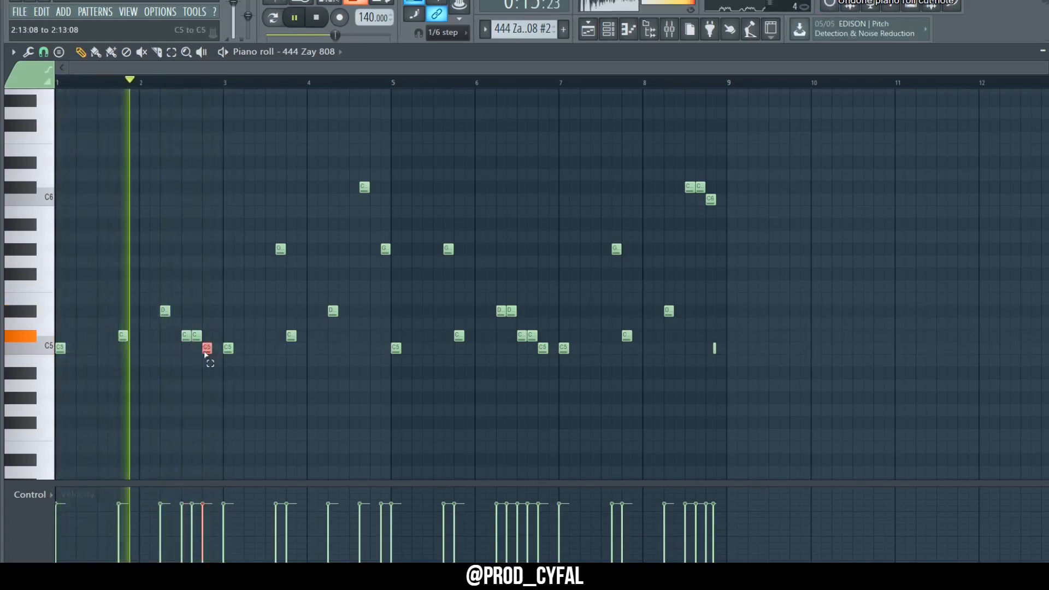
key(Delete)
right_click(187, 336)
right_click(281, 249)
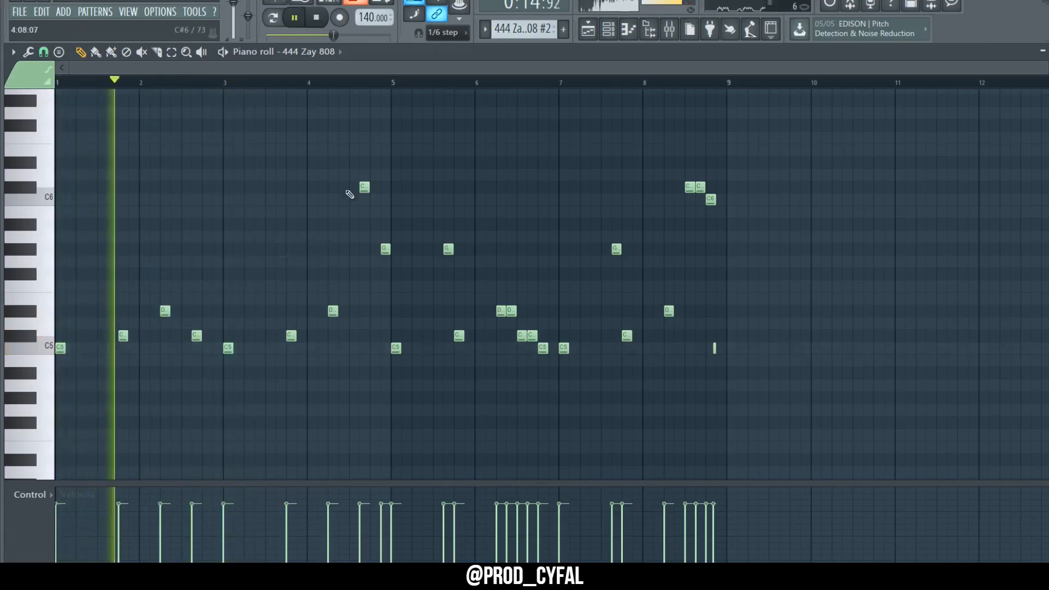
Delete the closing C#6 and G#5 of bar 4 and all 808 notes in bars 5 to 8.
drag(380, 203, 403, 264)
key(Delete)
drag(395, 194, 886, 353)
key(Delete)
drag(799, 241, 616, 145)
key(Delete)
Copy the simplified four-bar 808 phrase to start at bar 5 and add a second D#5 near the middle of bar 8.
drag(446, 353, 62, 297)
drag(60, 347, 386, 391)
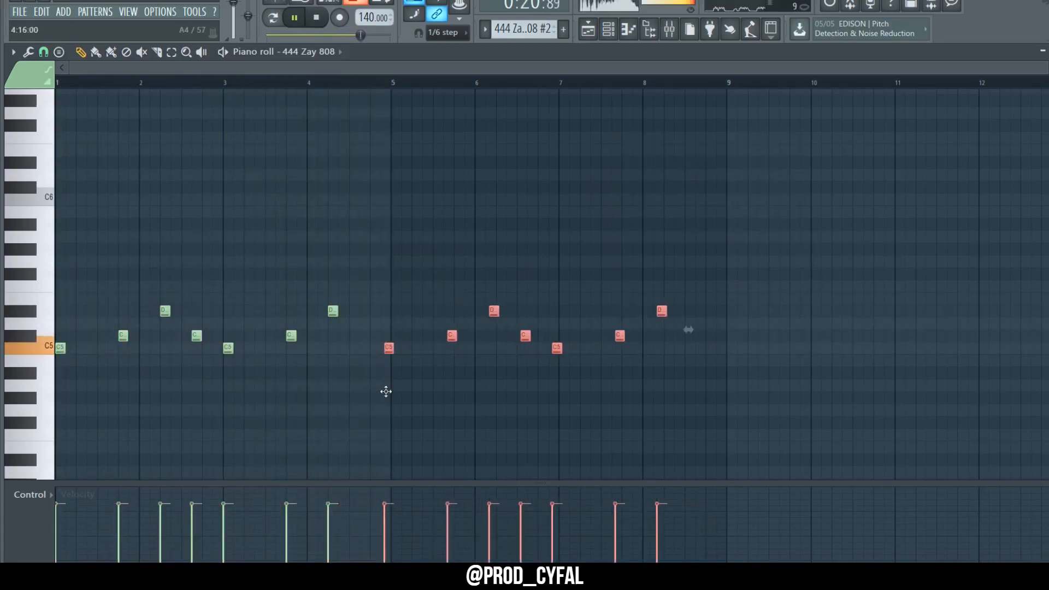
click(393, 388)
click(704, 311)
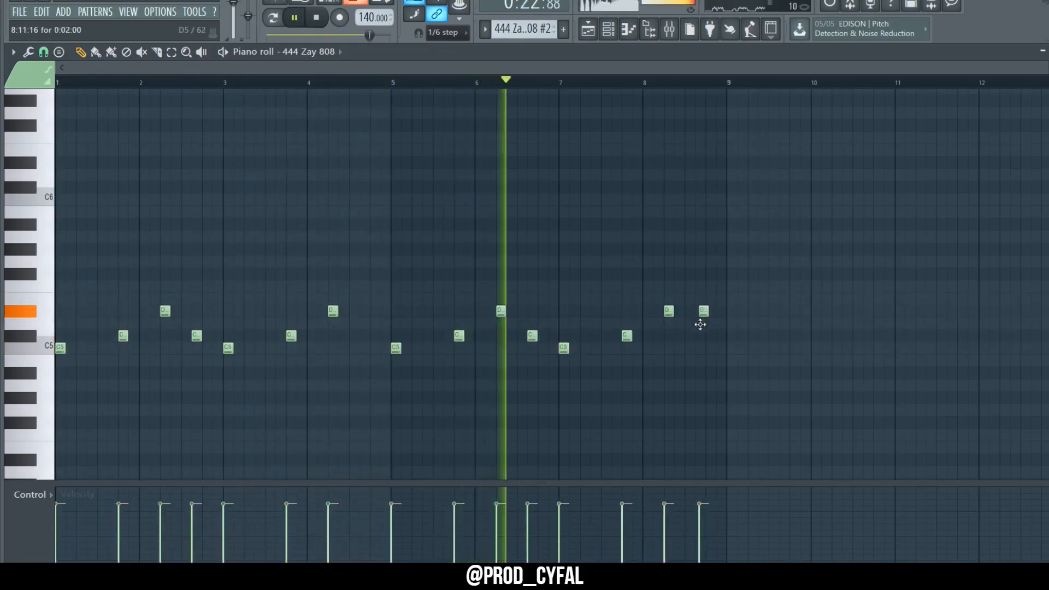
drag(704, 311, 701, 311)
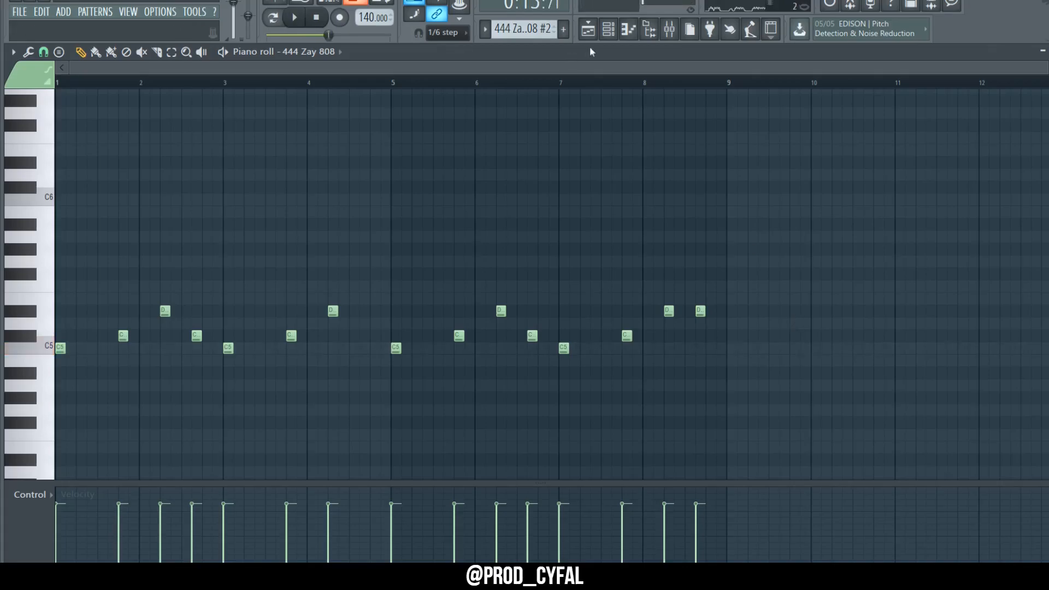
Load Fruity parametric EQ 2 into the first effect slot of the Serum mixer track.
click(589, 28)
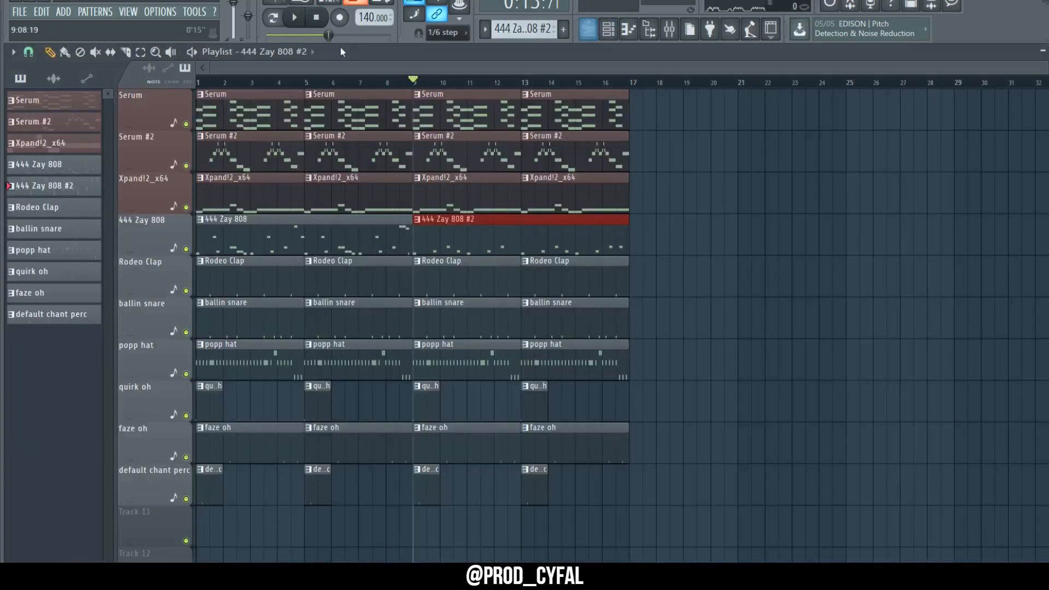
key(F9)
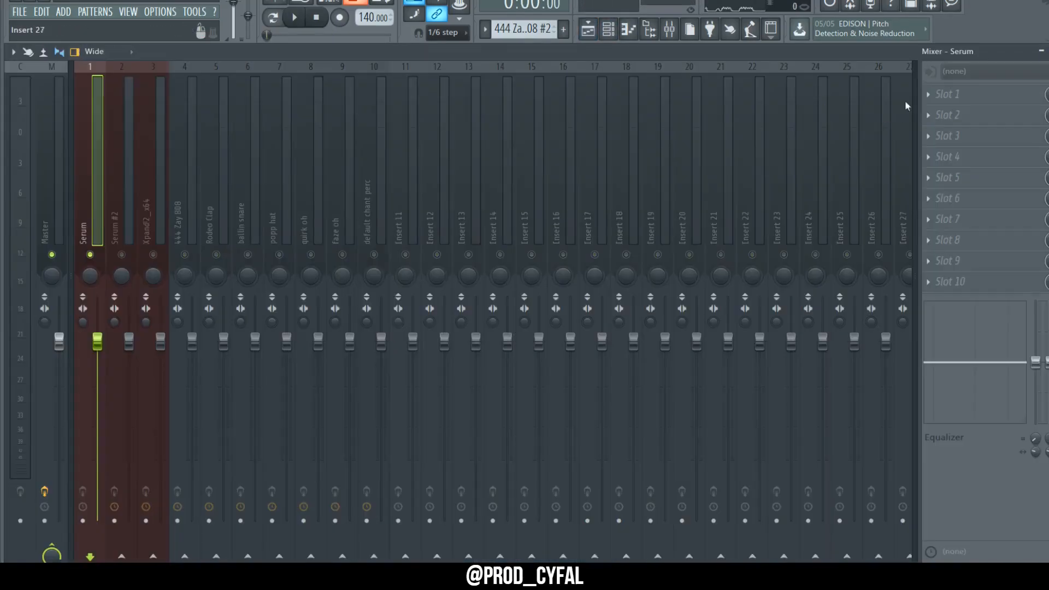
click(953, 104)
click(716, 182)
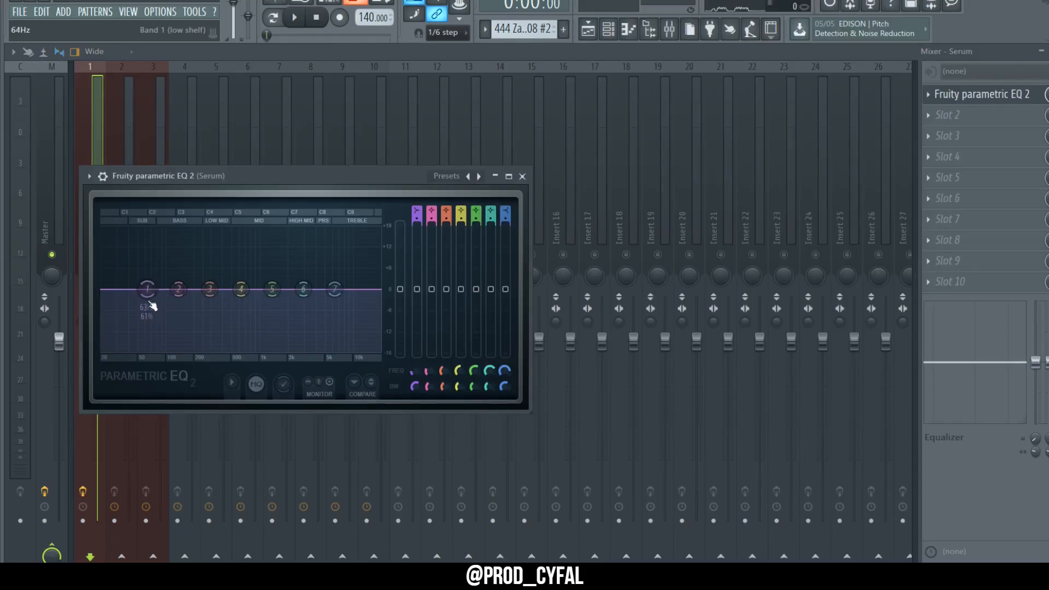
During playback, roll off the Serum track's low end by pulling EQ band 1 fully down near 200 Hz and shifting band 2 below it.
key(space)
drag(150, 303, 190, 350)
drag(177, 289, 141, 316)
drag(190, 349, 192, 350)
drag(241, 290, 306, 287)
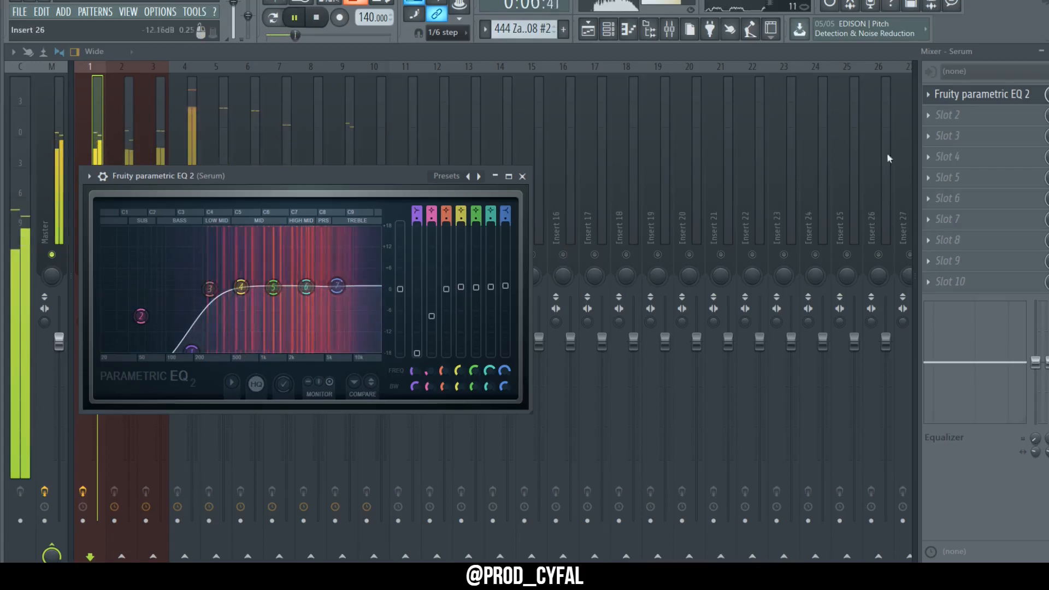
Load Fruity Reeverb 2 into the second effect slot of the Serum track, save the project and lower the reverb's mix level.
click(948, 114)
click(617, 482)
key(ctrl+s)
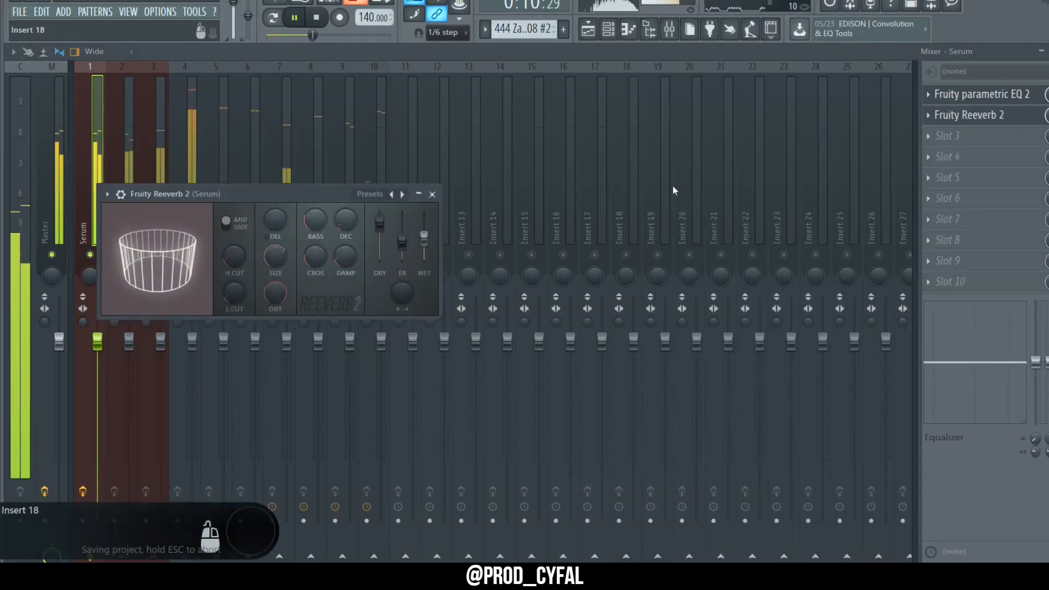
drag(1048, 116, 1048, 143)
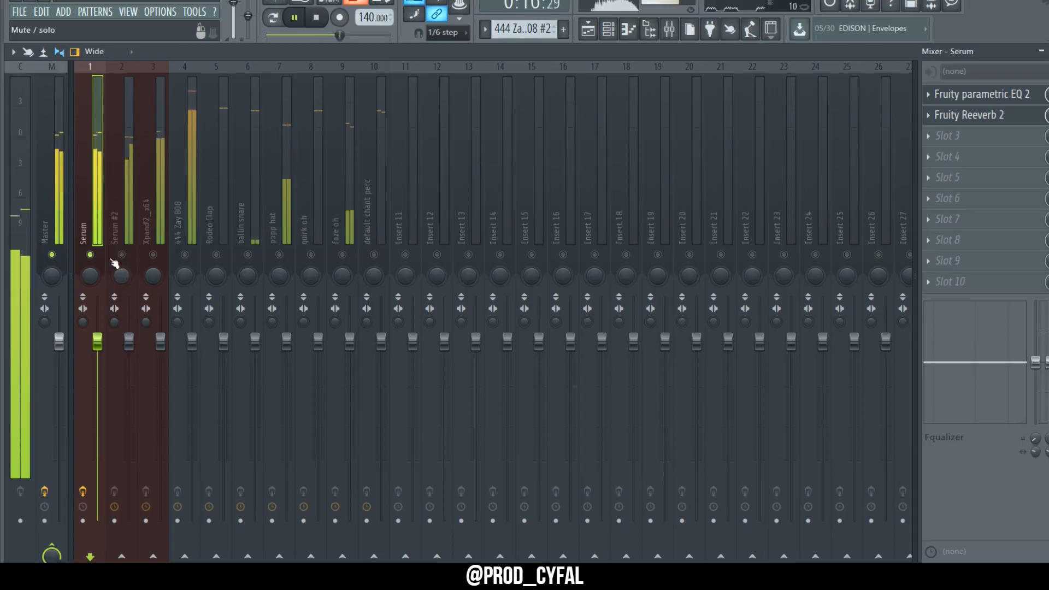
Adjust the Serum #2 level and toggle the mutes of the Xpand!2 and 444 Zay 808 mixer tracks to balance the mix.
drag(128, 343, 129, 353)
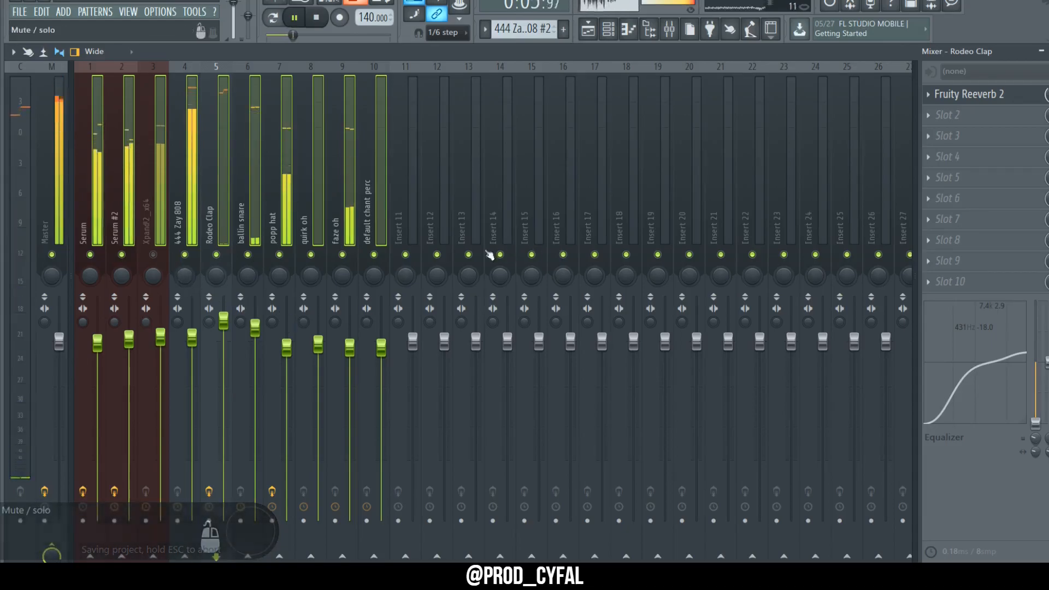
click(210, 200)
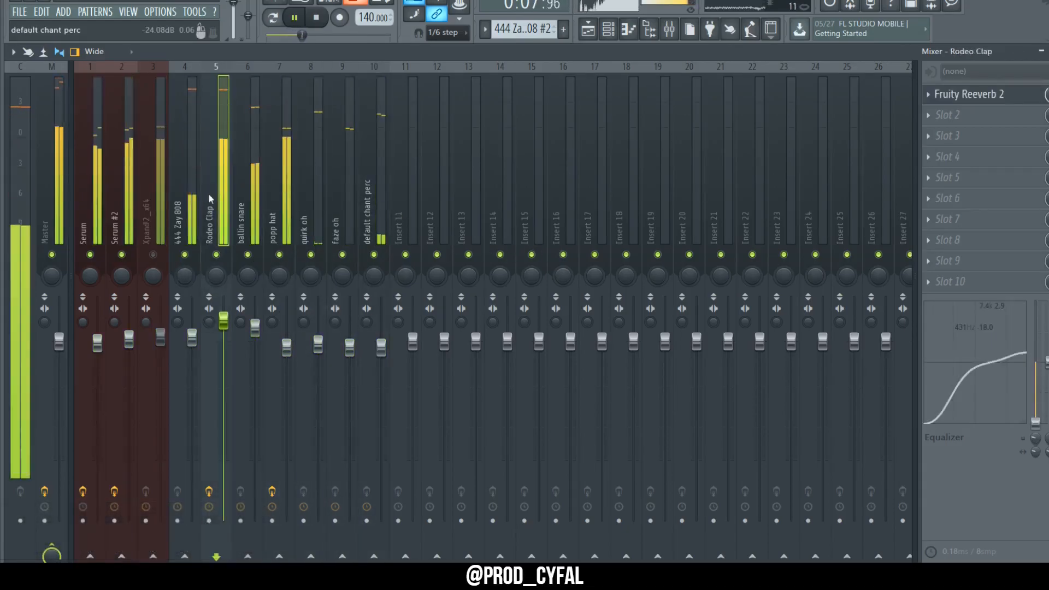
click(189, 229)
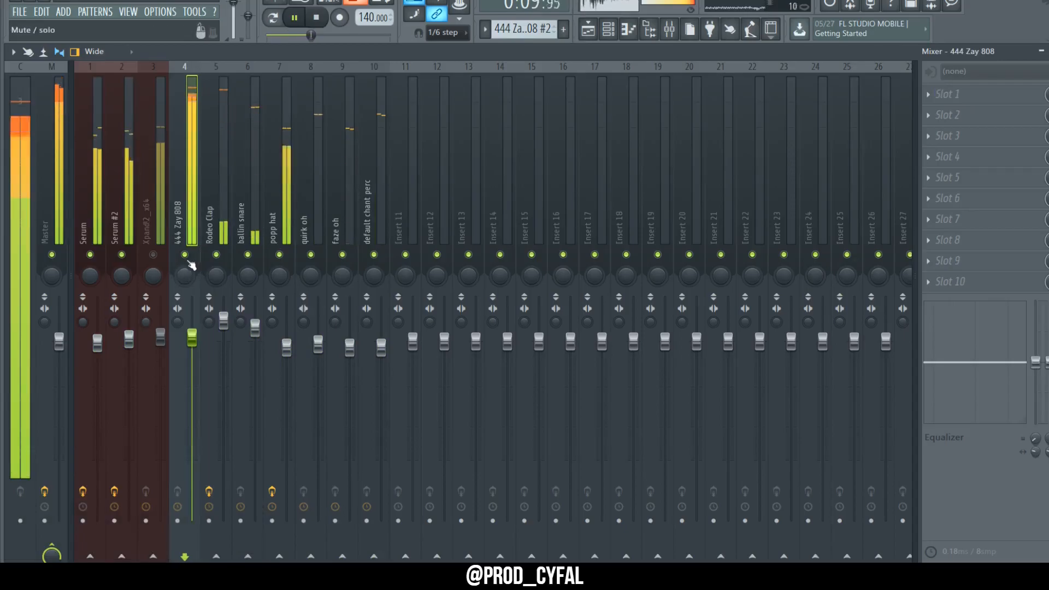
click(154, 255)
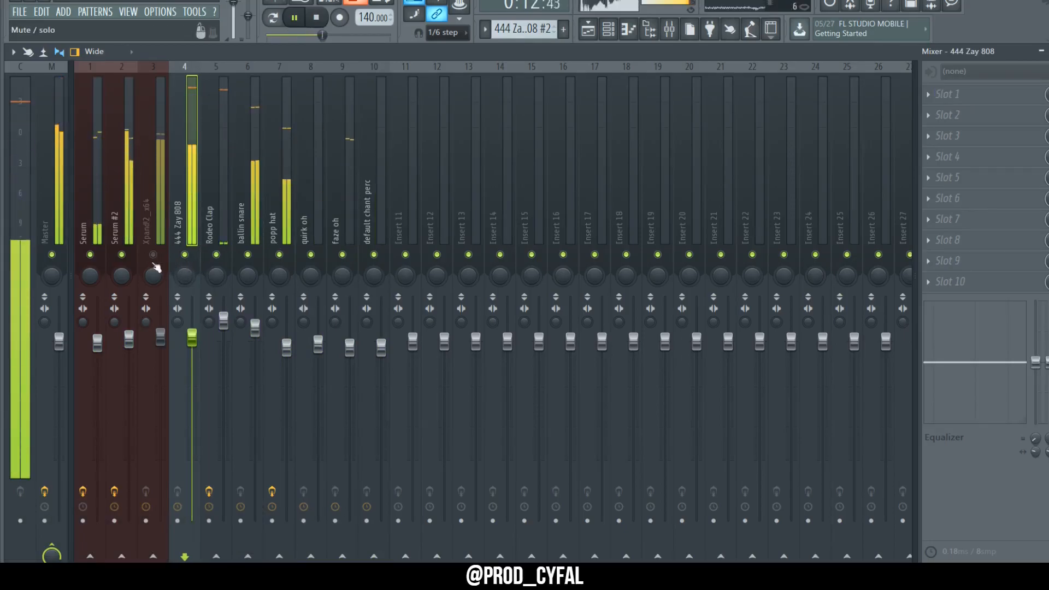
click(185, 256)
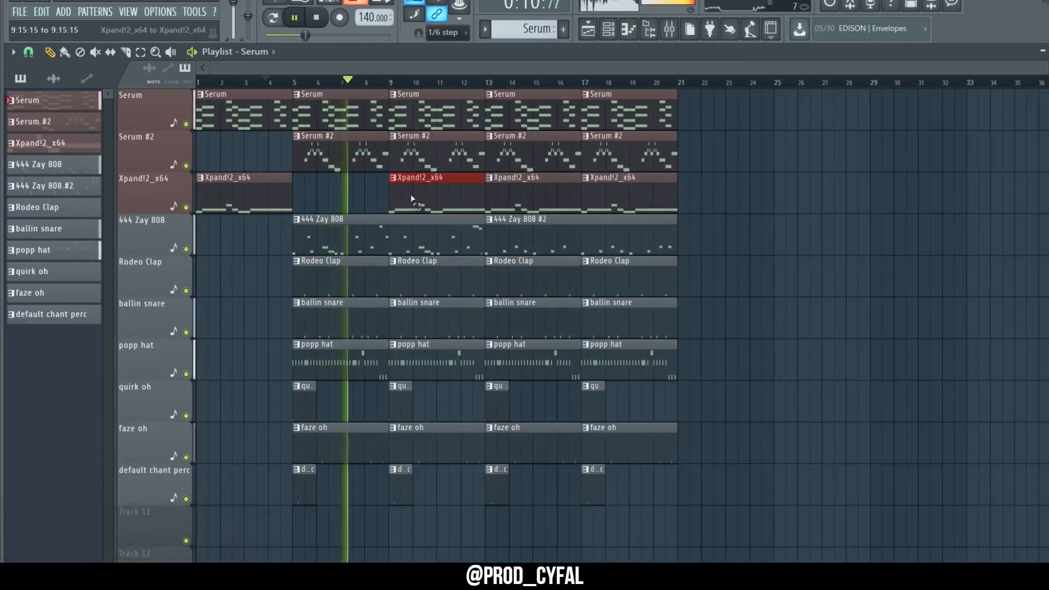
Delete the Xpand!2 clip at bar 9, move the Xpand!2 and 808 #2 clips from bar 13 to bar 21, and duplicate 444 Zay 808 to bar 13.
key(Delete)
drag(535, 197, 844, 237)
drag(427, 236, 308, 236)
key(ctrl+b)
key(ctrl+d)
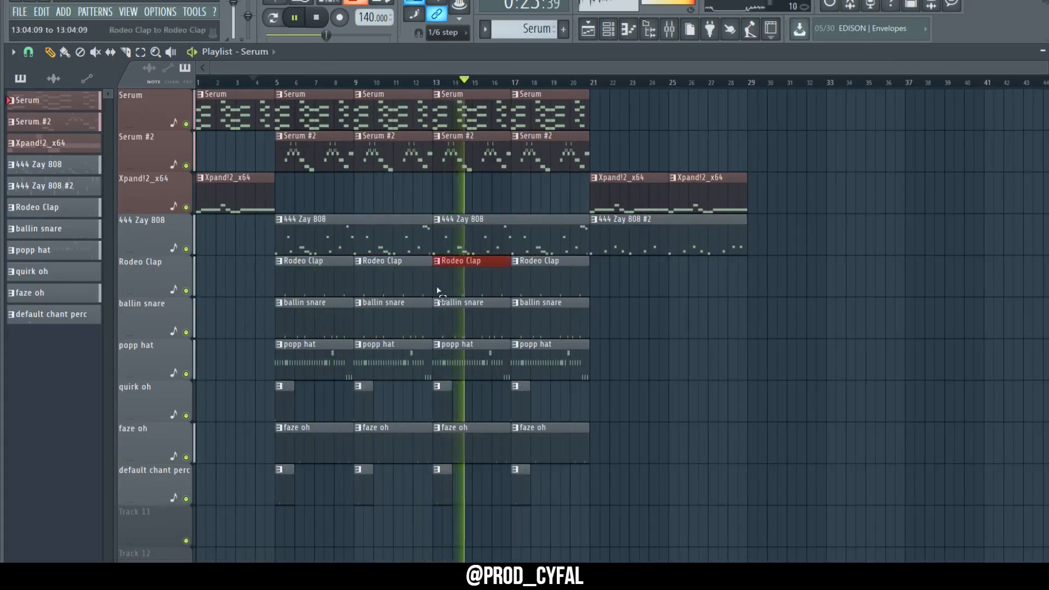
Duplicate the drum, Serum and Serum #2 clips of bars 13 to 20 to bar 21, and the two Xpand!2 clips to bar 29.
drag(438, 290, 547, 483)
key(ctrl+b)
drag(440, 115, 547, 156)
key(ctrl+b)
drag(671, 191, 561, 204)
key(ctrl+b)
Duplicate the 444 Zay 808 #2 clip to bar 29 and clear the original from bars 21 to 28, plus the Serum #2 clip at bar 21.
ctrl+click(452, 244)
key(ctrl+b)
drag(296, 243, 470, 265)
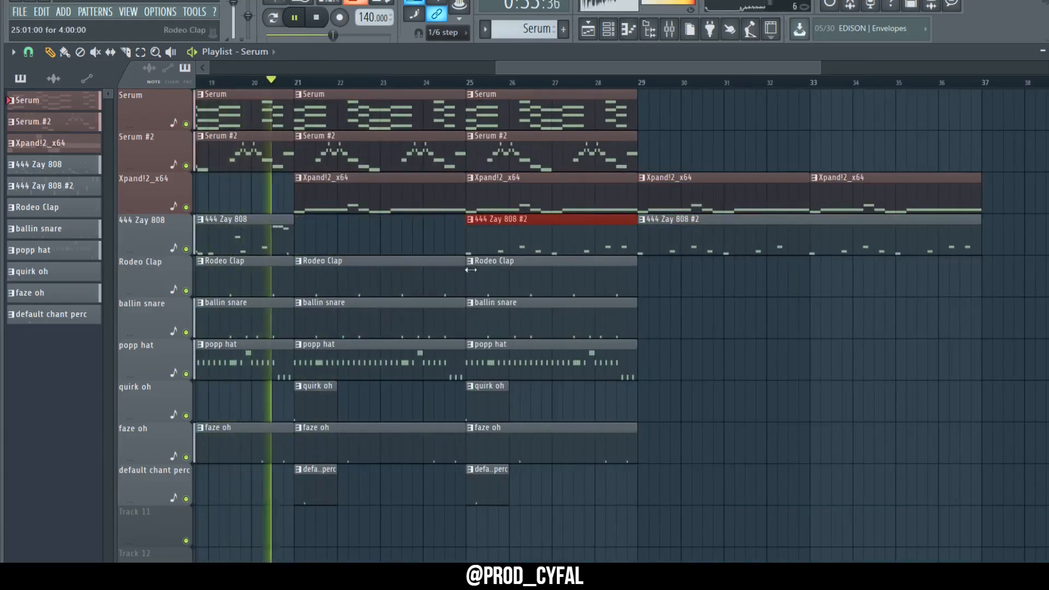
key(ctrl+s)
right_click(401, 158)
right_click(495, 231)
Duplicate the drum and Serum clips of bars 21 to 28 to bar 29 and delete the Xpand!2 clips in bars 29 to 36.
scroll(495, 231, down, 3)
drag(660, 276, 539, 491)
key(ctrl+b)
drag(664, 104, 579, 118)
key(ctrl+b)
right_click(698, 205)
right_click(759, 197)
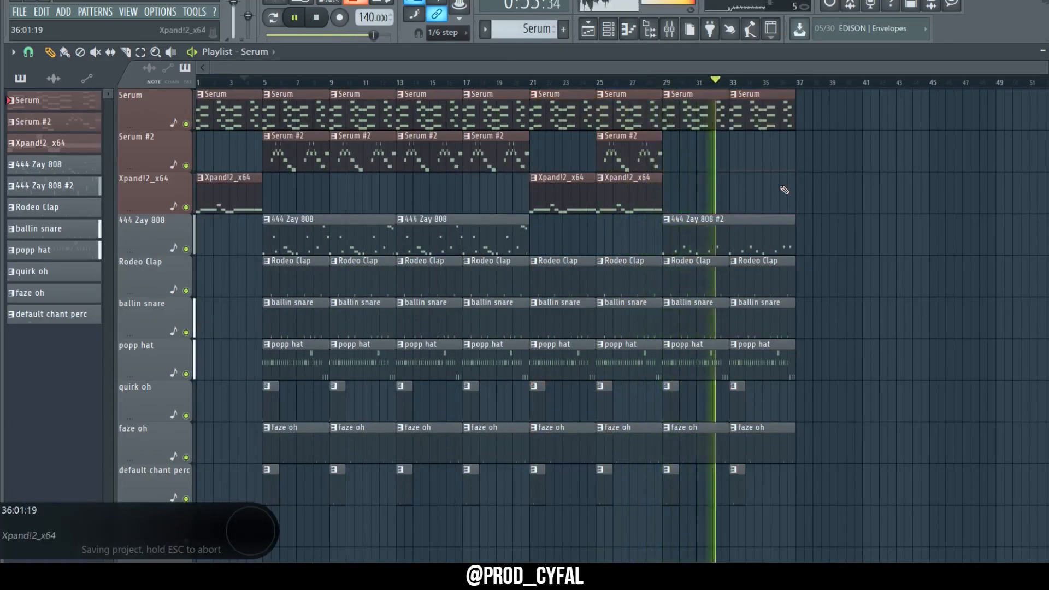
Duplicate the clips of bars 25 to 36 to bar 37, keeping only bars 37 to 40 of the copy without the popp hat clip.
drag(882, 487, 643, 109)
key(ctrl+b)
scroll(717, 355, down, 1)
right_click(718, 354)
scroll(834, 464, up, 2)
drag(914, 504, 693, 93)
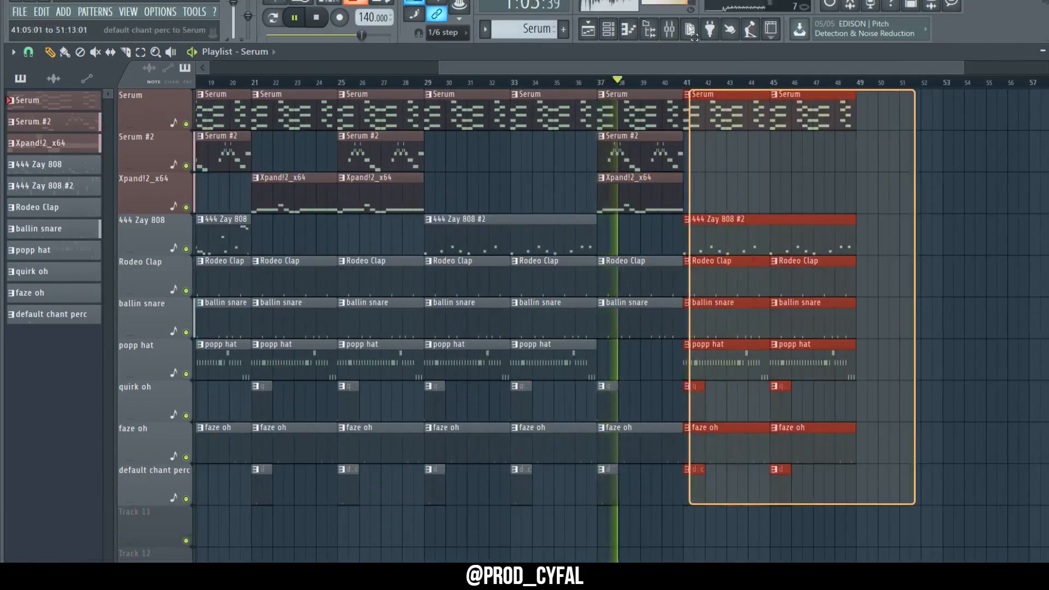
key(Delete)
Duplicate the clips of bars 37 to 40 to bar 41, save the project and select the clips from bar 37 onward.
drag(755, 547, 634, 101)
key(ctrl+b)
key(ctrl+s)
drag(909, 545, 619, 96)
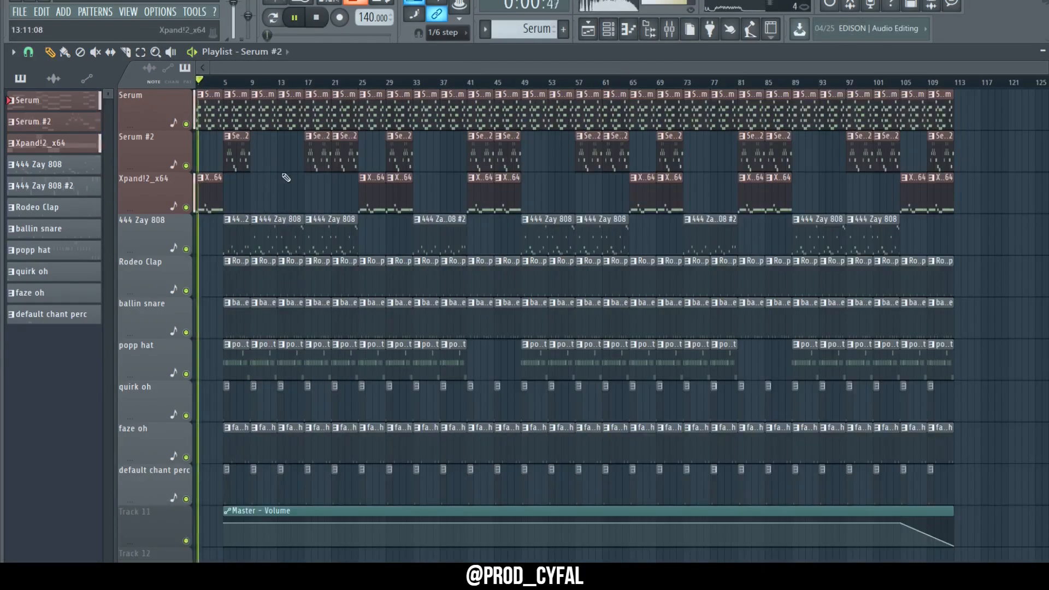